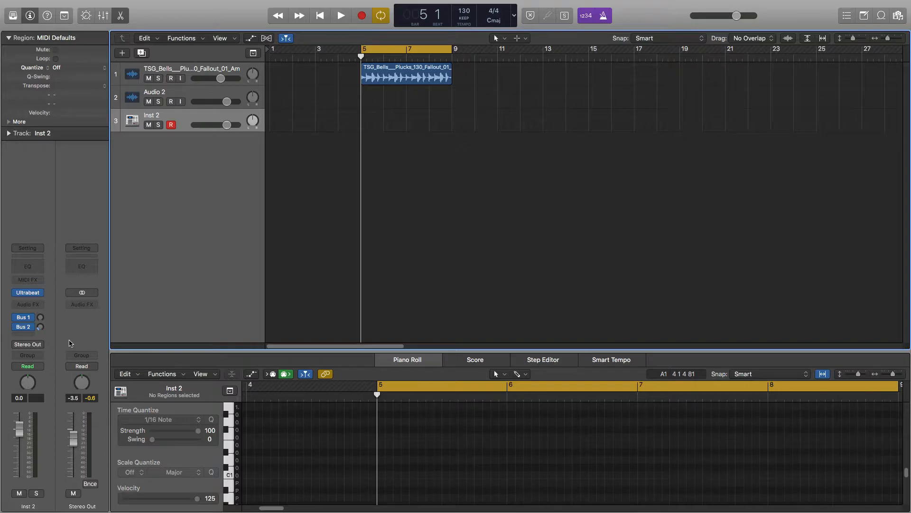
Step: Open the Ultrabeat instrument window on the Inst 2 track
mouse_move(28, 293)
click(27, 295)
drag(411, 23, 510, 21)
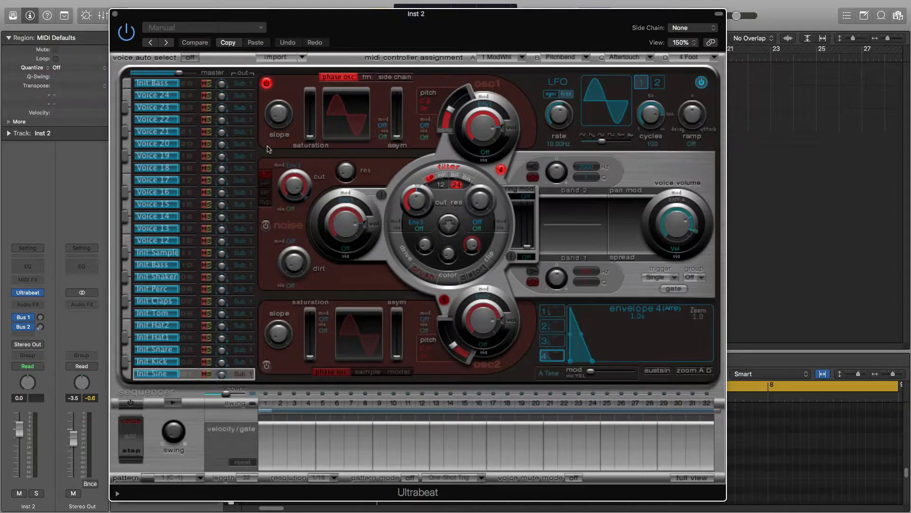
Step: Switch to Finder and open the kicks folder inside drum kits on the LaCie drive
mouse_move(908, 39)
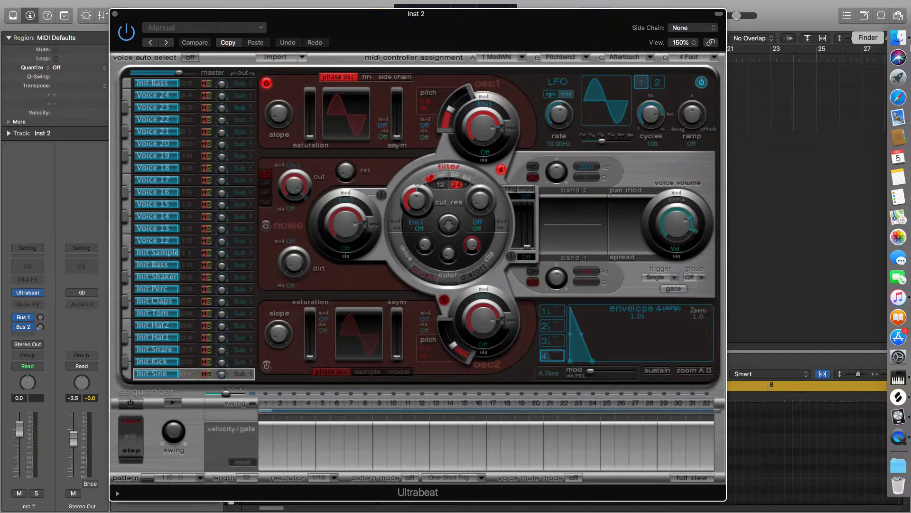
click(899, 38)
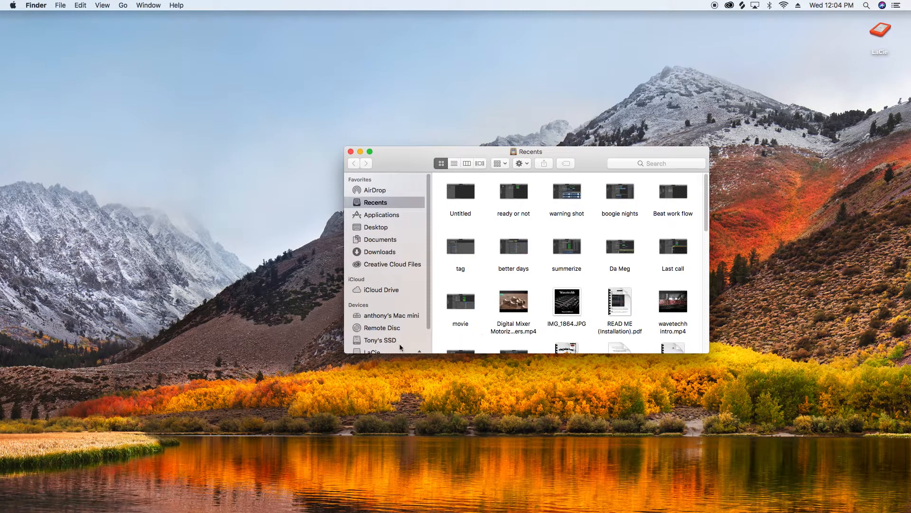
scroll(383, 340, down, 3)
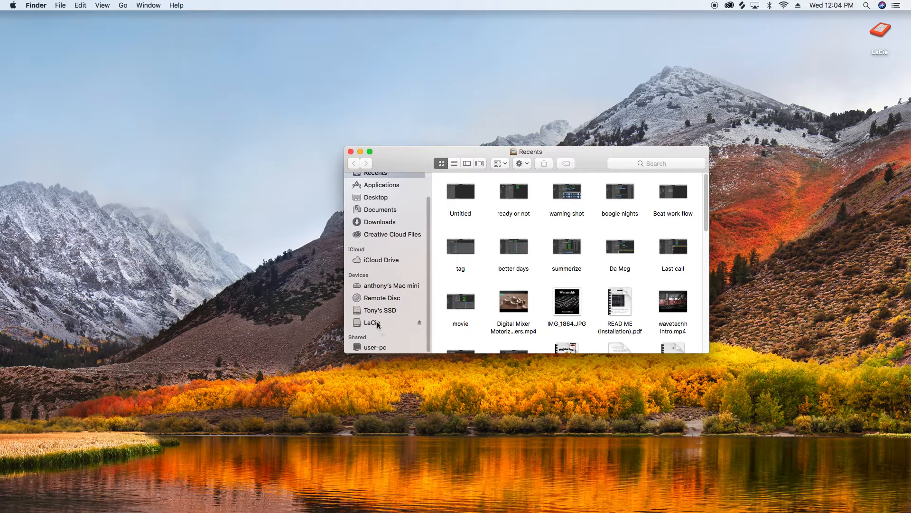
click(379, 325)
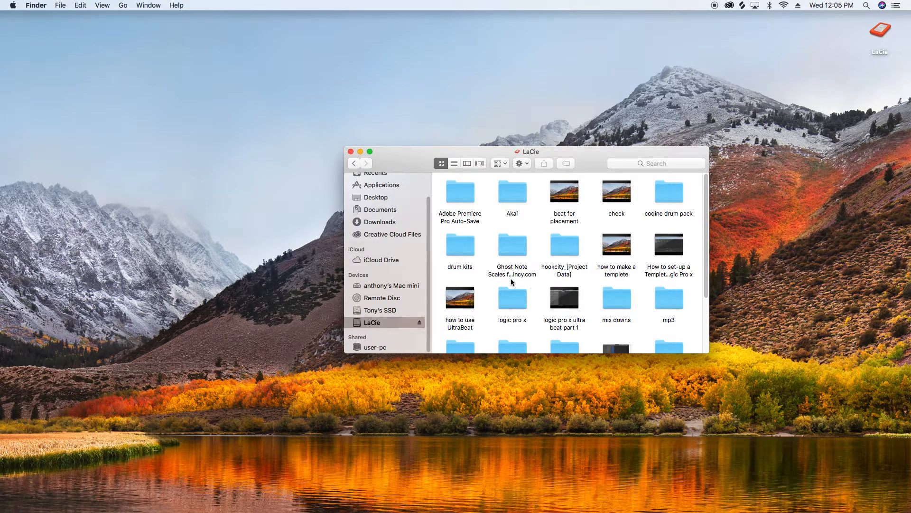
double_click(468, 250)
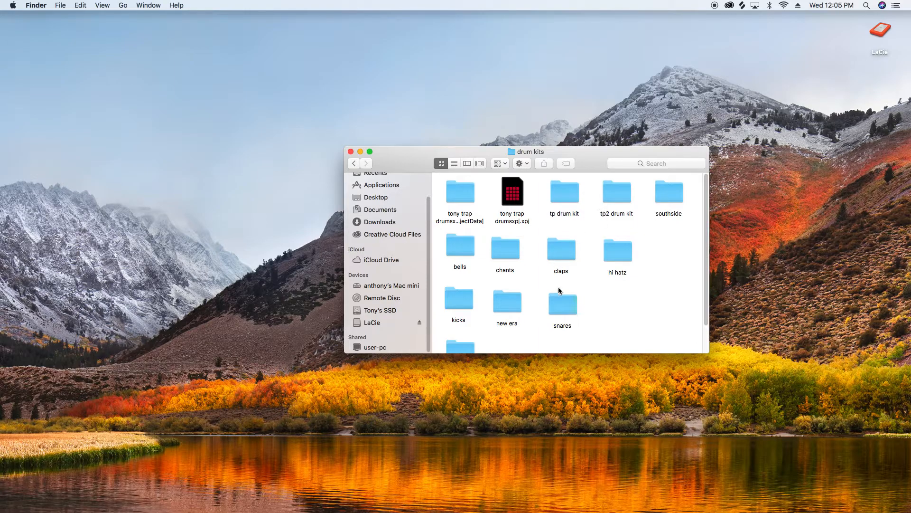
scroll(560, 285, down, 2)
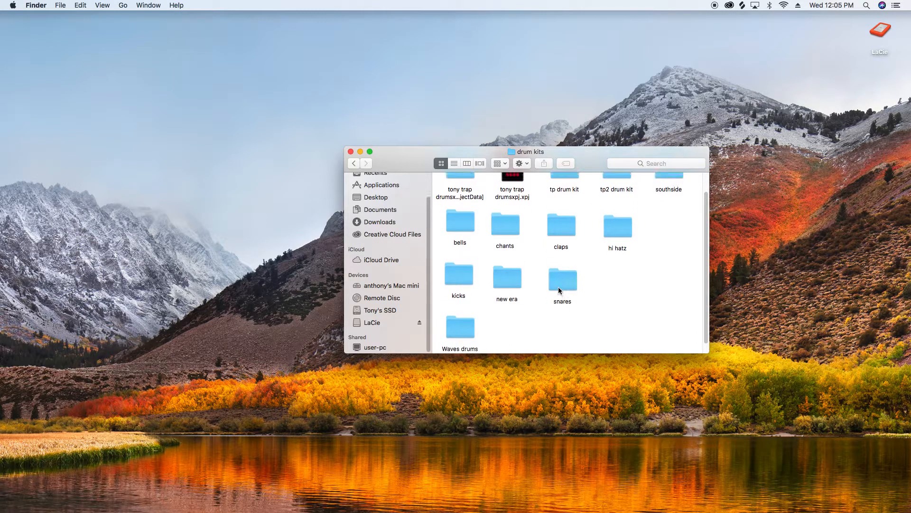
double_click(457, 272)
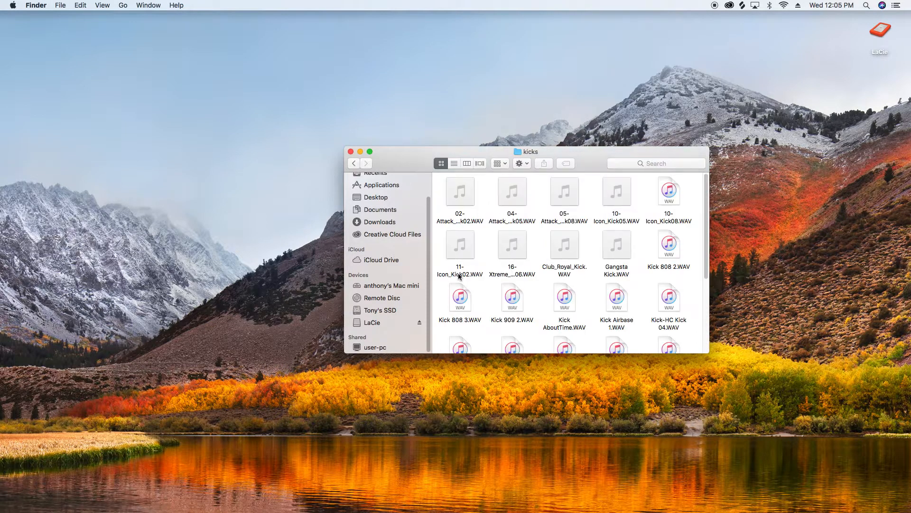
Step: Preview the first five kick WAV files in the kicks folder one by one
click(461, 191)
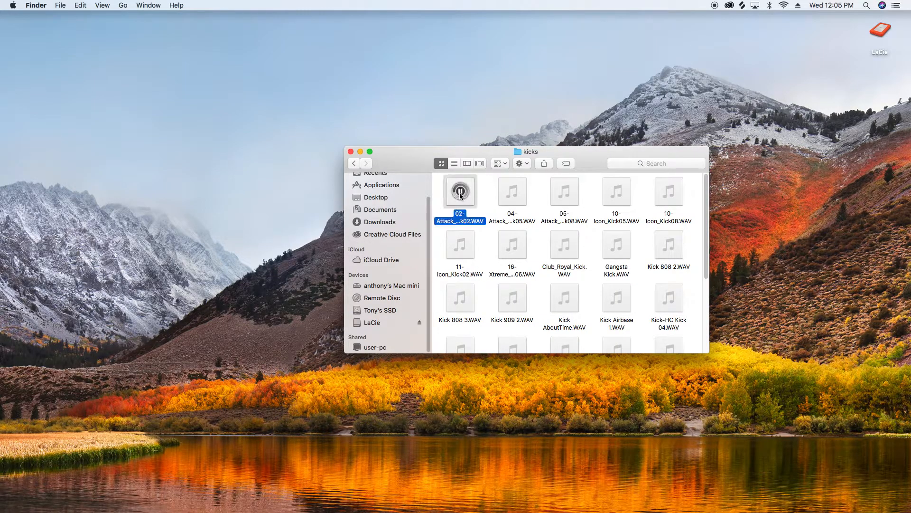
click(512, 192)
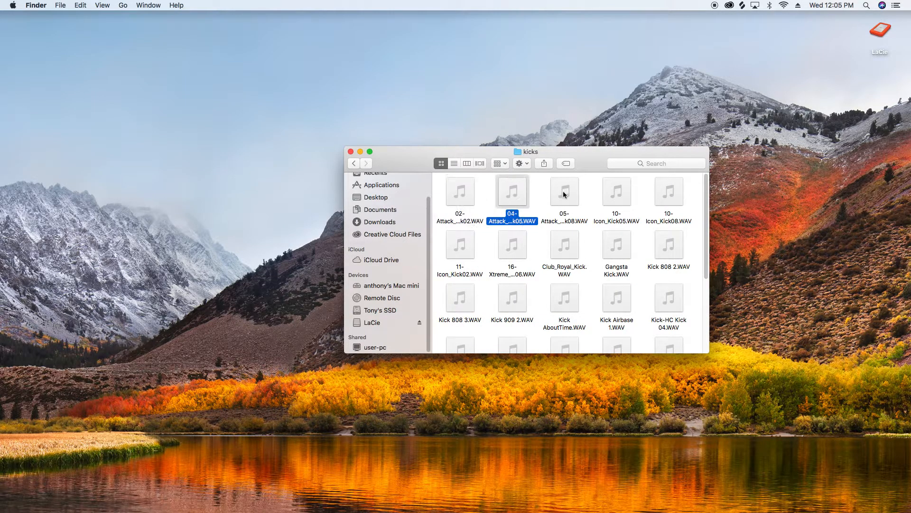
click(565, 192)
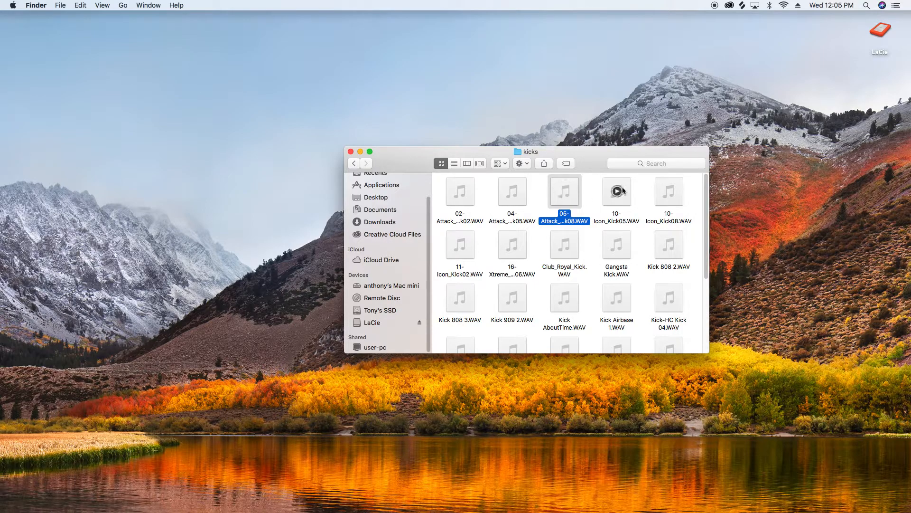
click(617, 192)
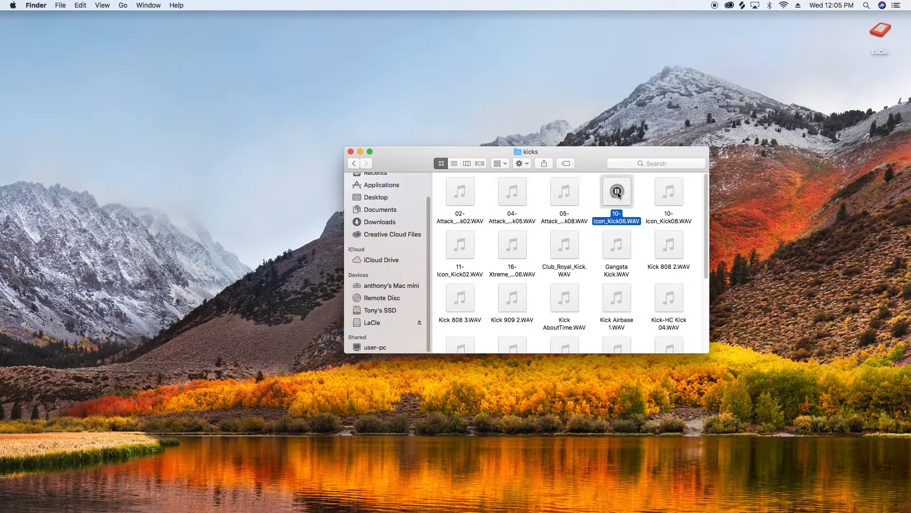
click(670, 192)
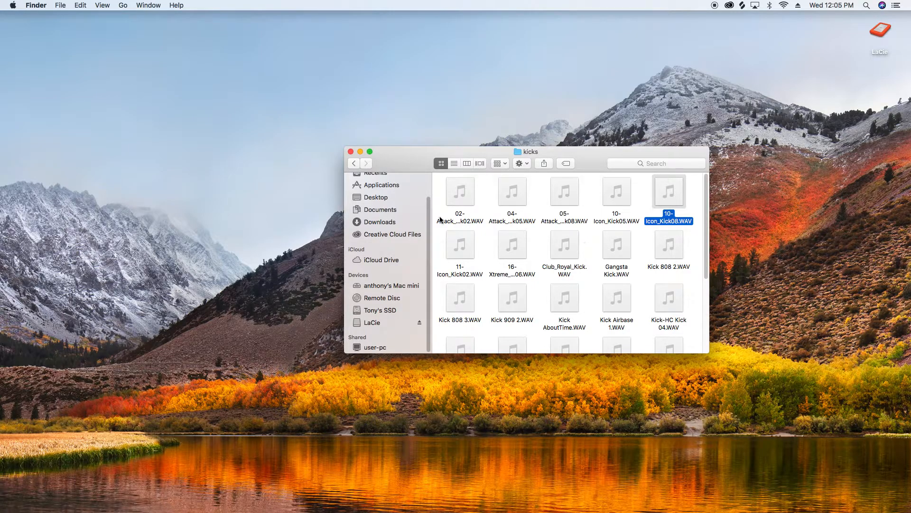
Step: Go back to the drum kits folder, return to Logic and browse Ultrabeat's settings menu
click(354, 164)
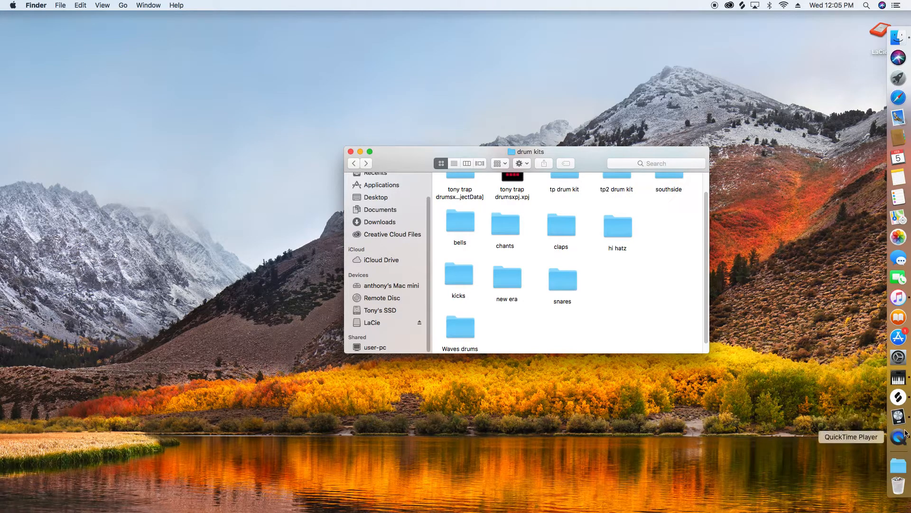
click(901, 420)
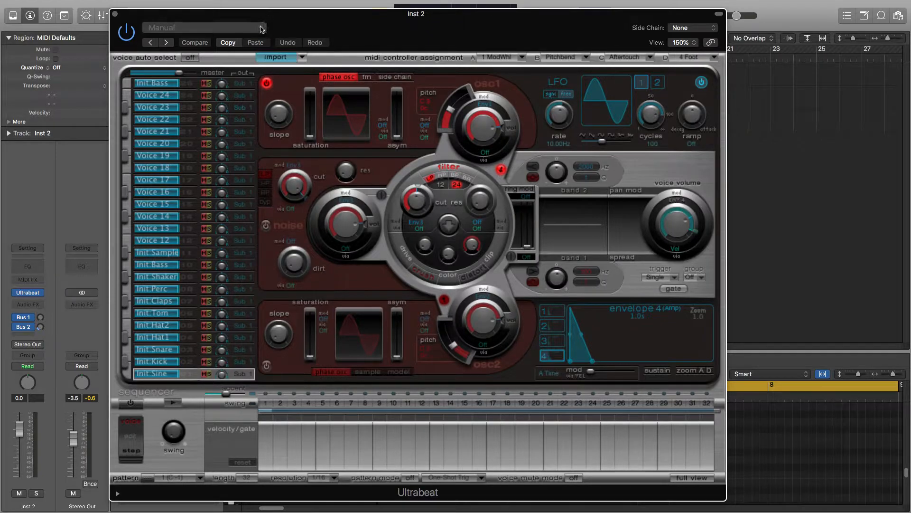
click(261, 28)
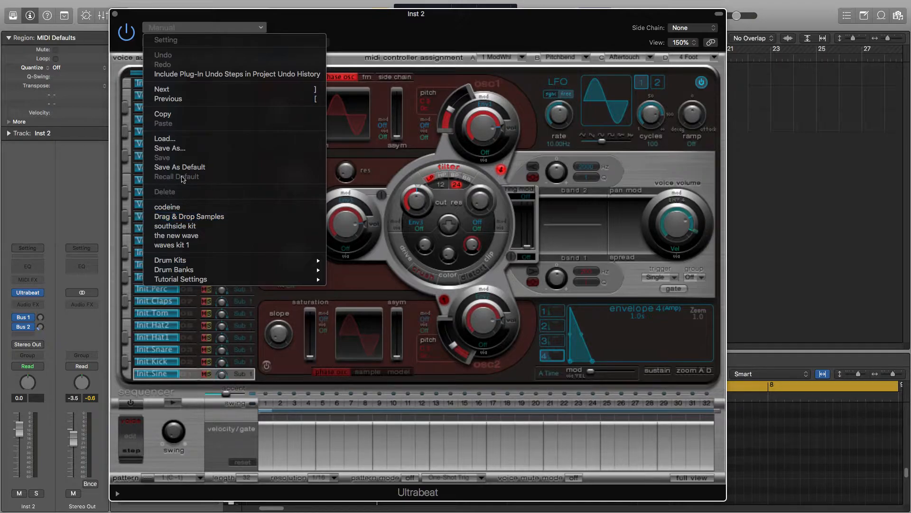
click(147, 17)
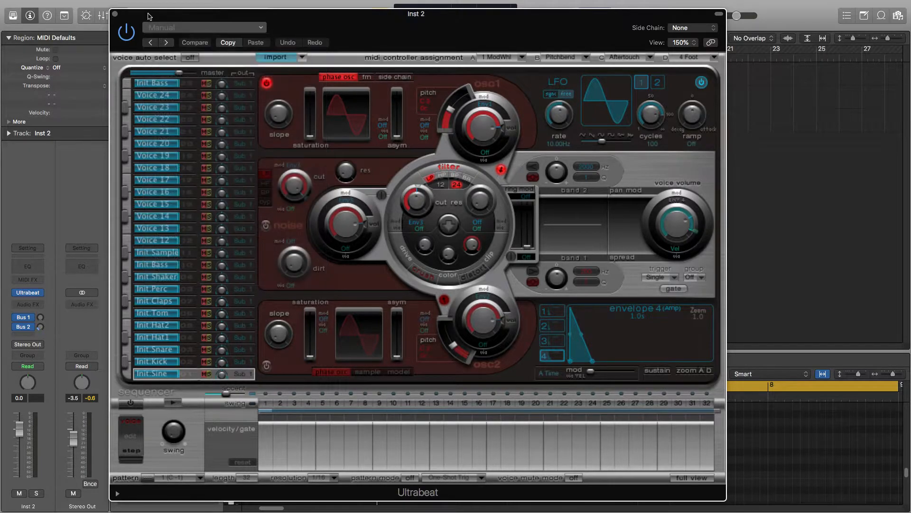
Step: Close the Ultrabeat window and open the Advanced Tools preferences to review the advanced options
click(115, 14)
mouse_move(57, 2)
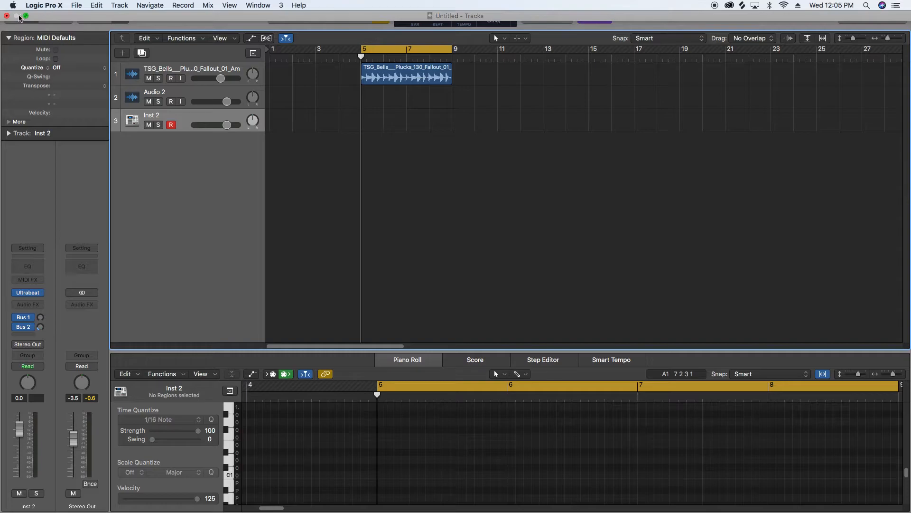
click(46, 8)
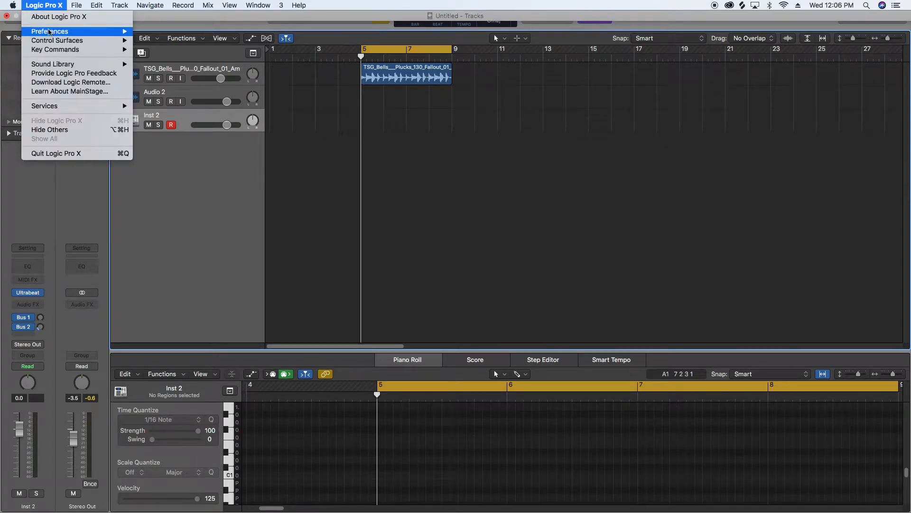
mouse_move(49, 32)
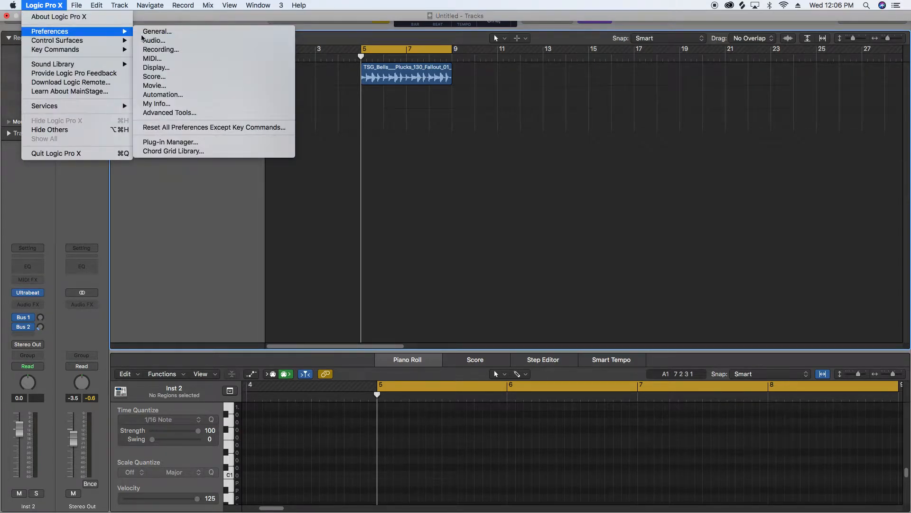
click(159, 114)
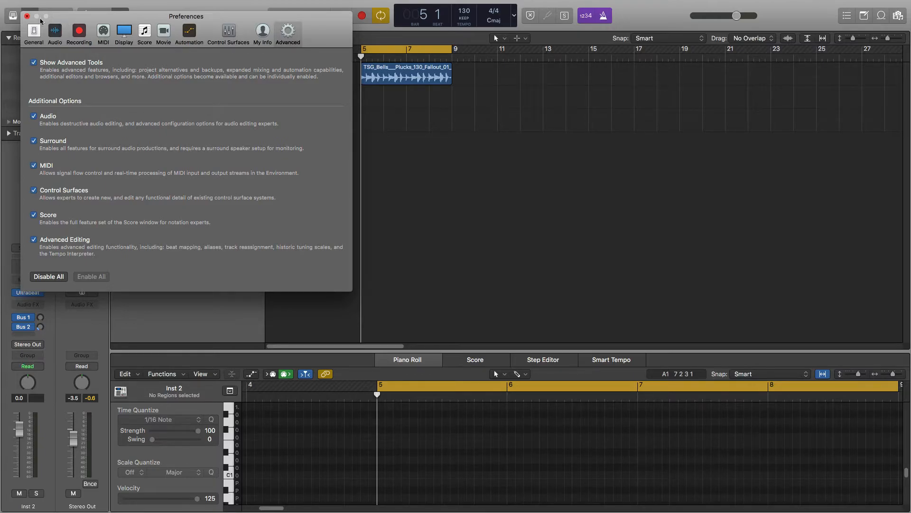
click(27, 16)
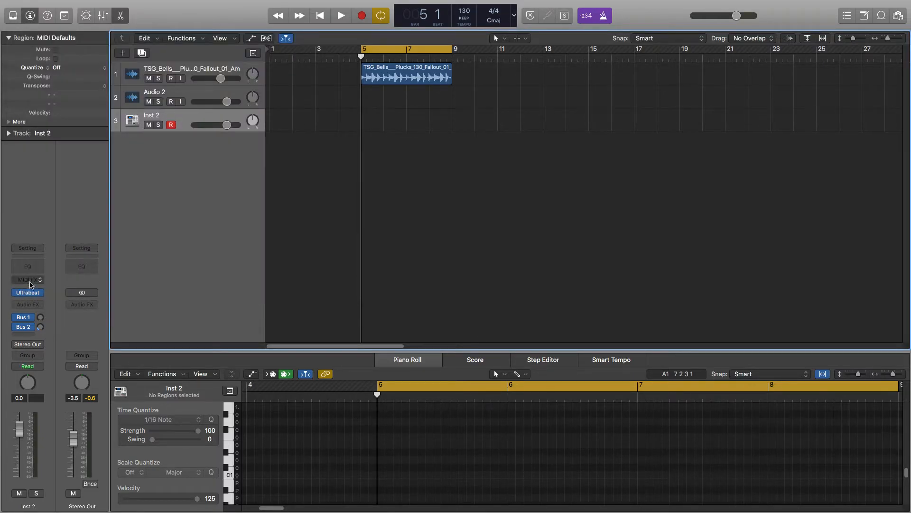
Step: Reopen Ultrabeat and load the Drag & Drop Samples setting
click(27, 295)
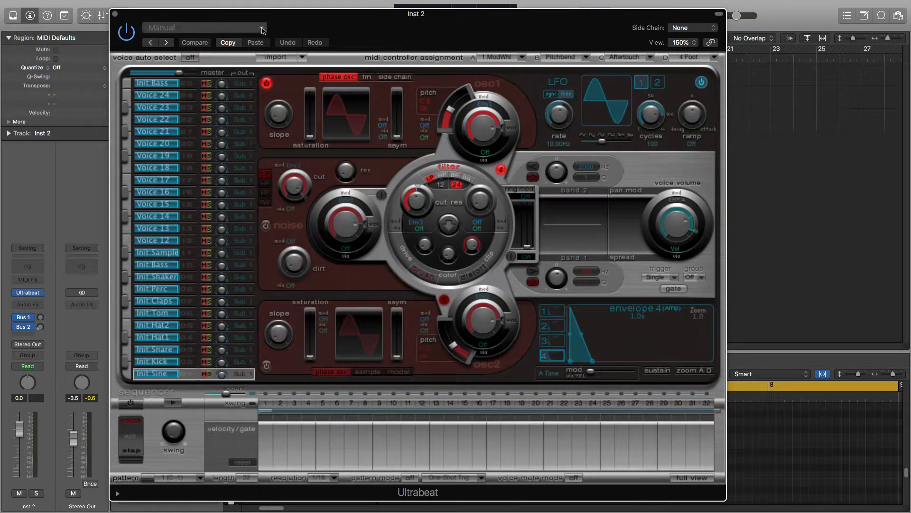
click(262, 29)
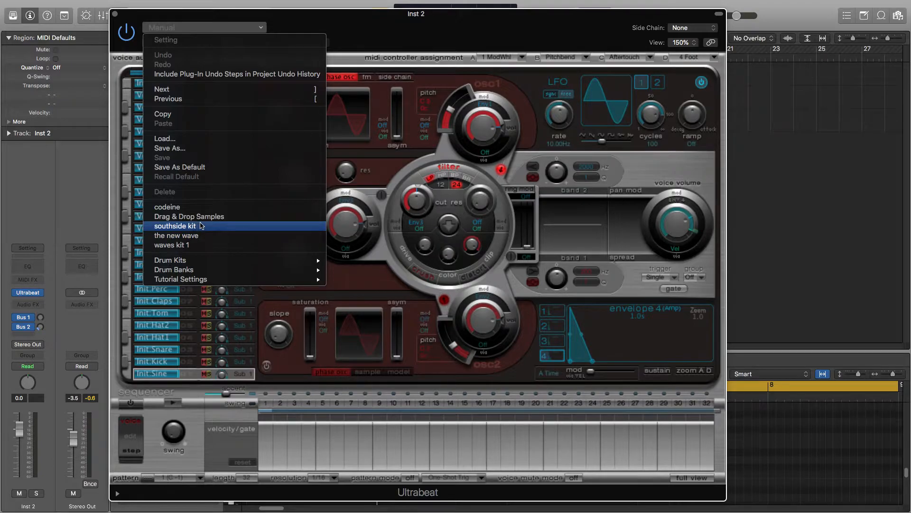
click(202, 220)
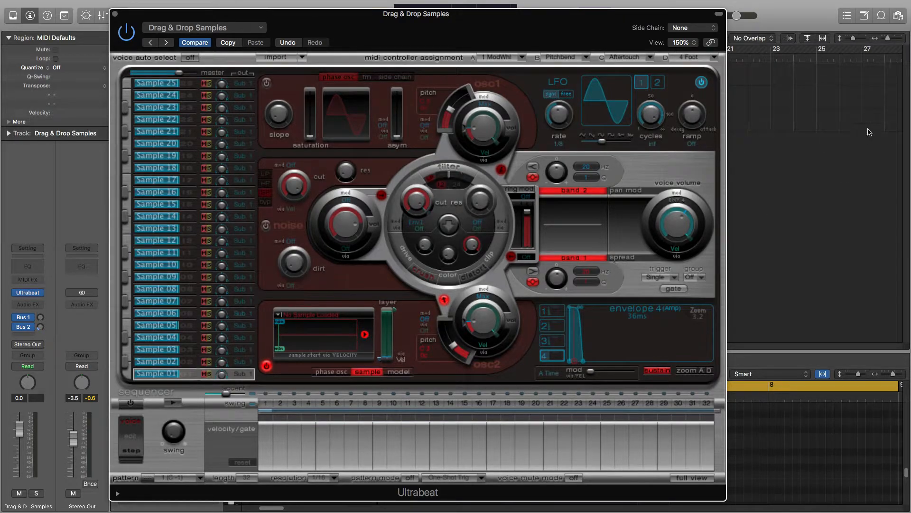
Step: Open the browser beside the Ultrabeat window and switch to its All Files view
click(898, 15)
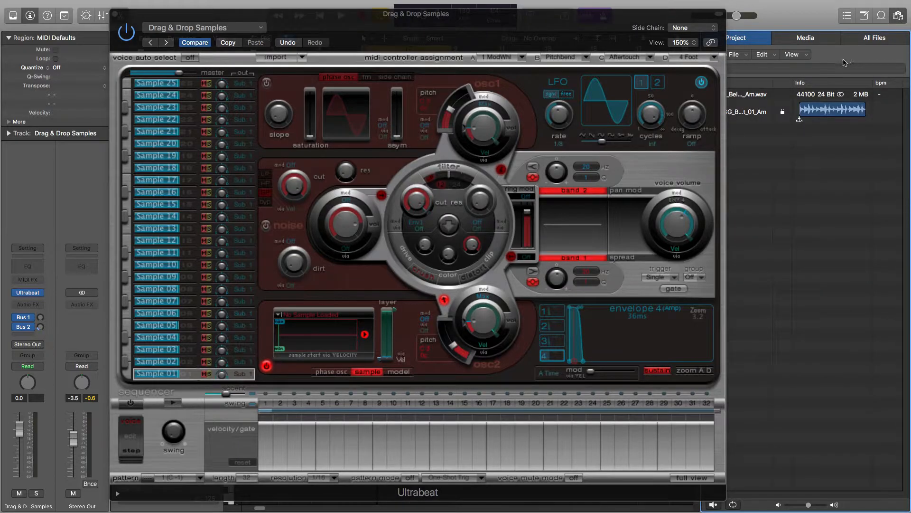
drag(548, 24, 468, 30)
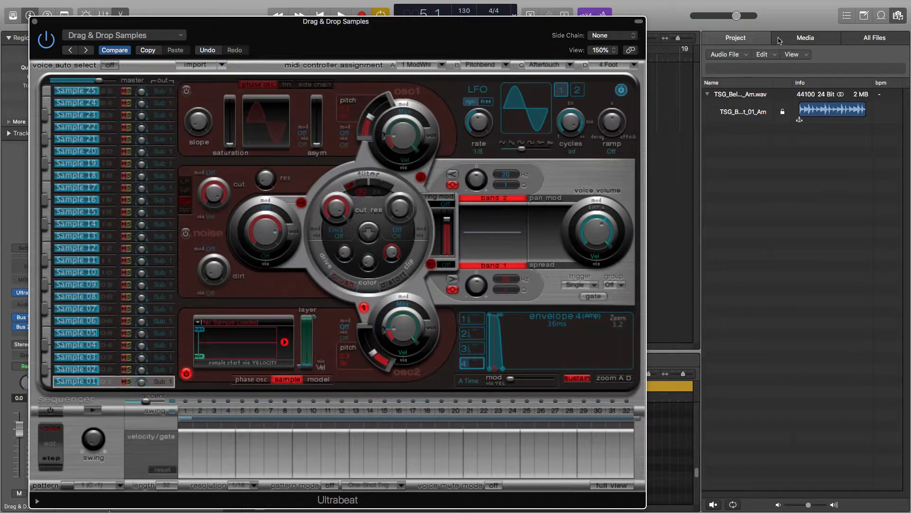
click(813, 40)
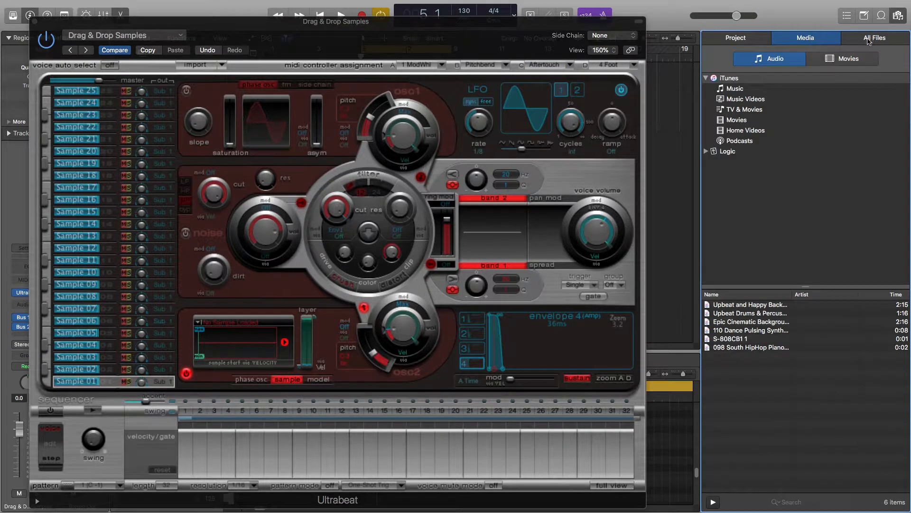
click(873, 39)
click(790, 54)
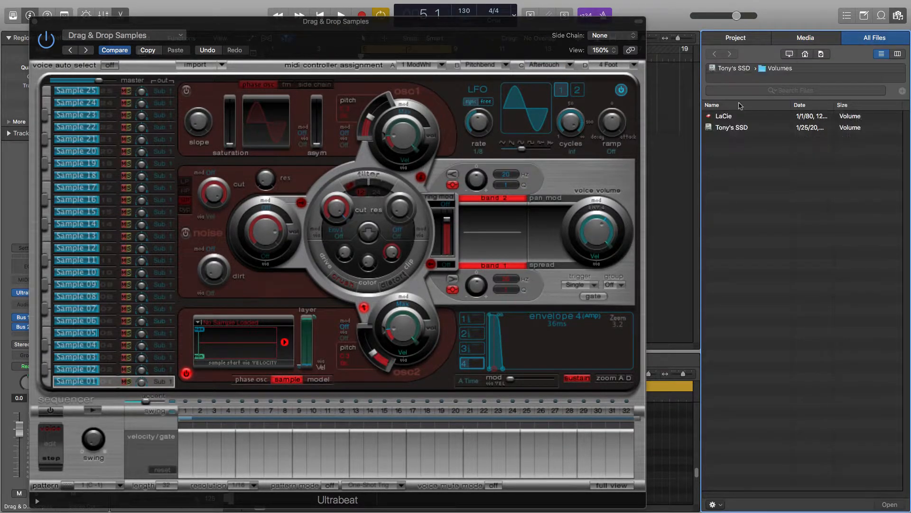
Step: Browse to LaCie > samples > samples > mvp loops > Get The Bag > Get The Bag - WAV > GTB_Kit_02_070_Abm > Hits
double_click(721, 119)
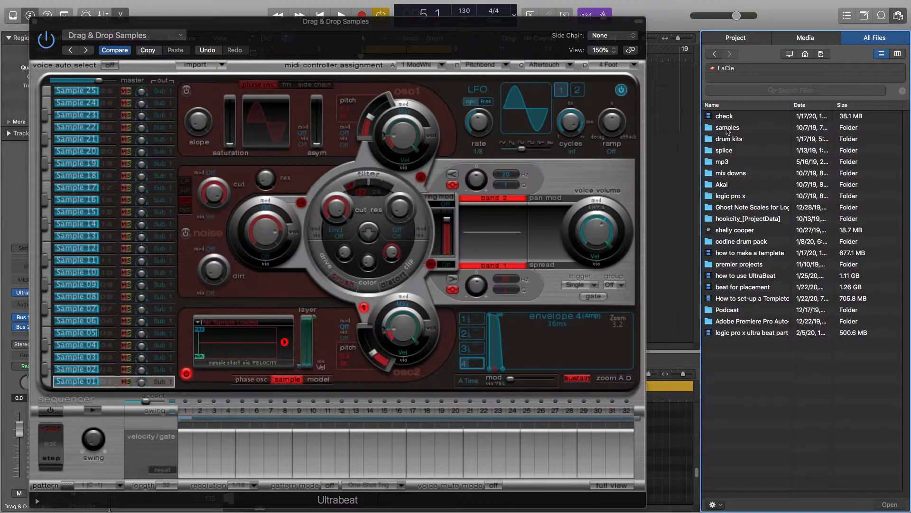
double_click(726, 127)
double_click(726, 117)
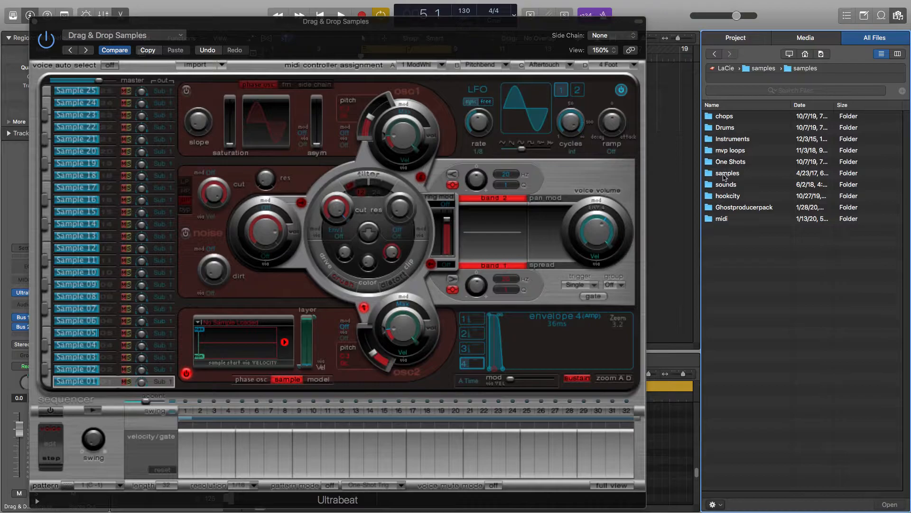
double_click(721, 150)
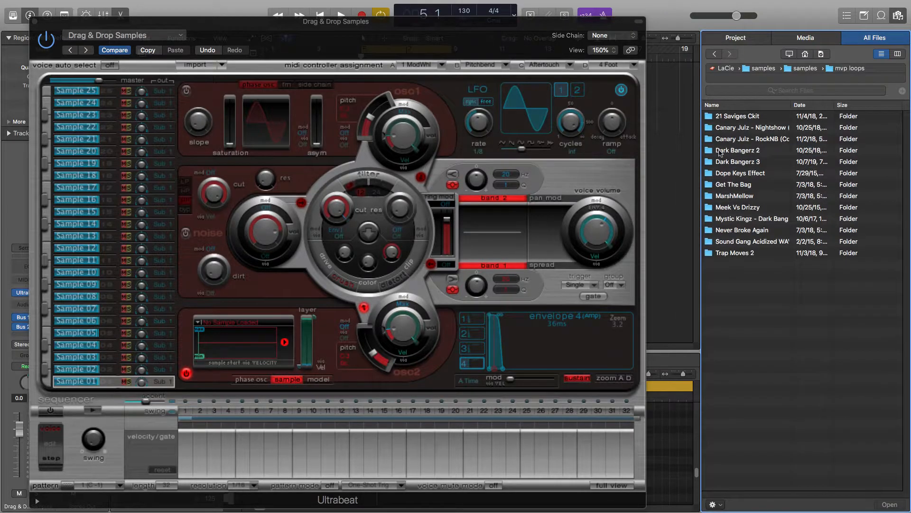
double_click(734, 185)
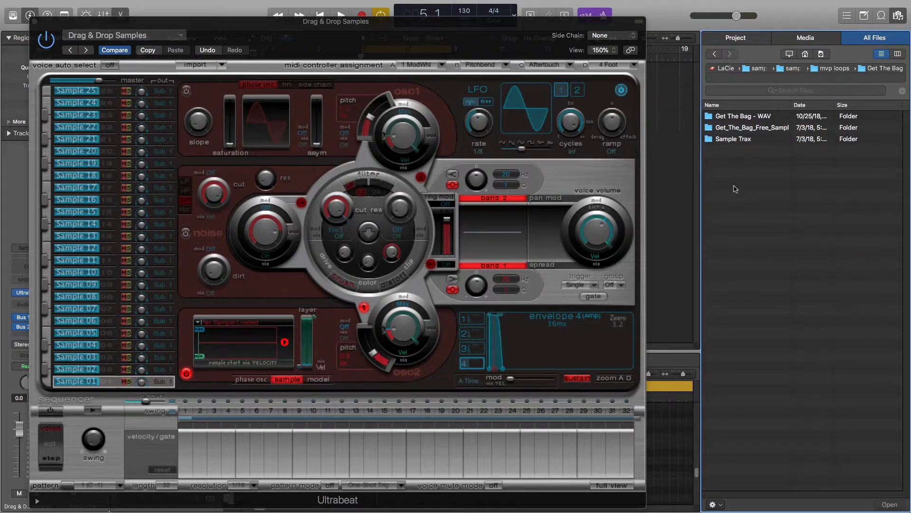
double_click(743, 120)
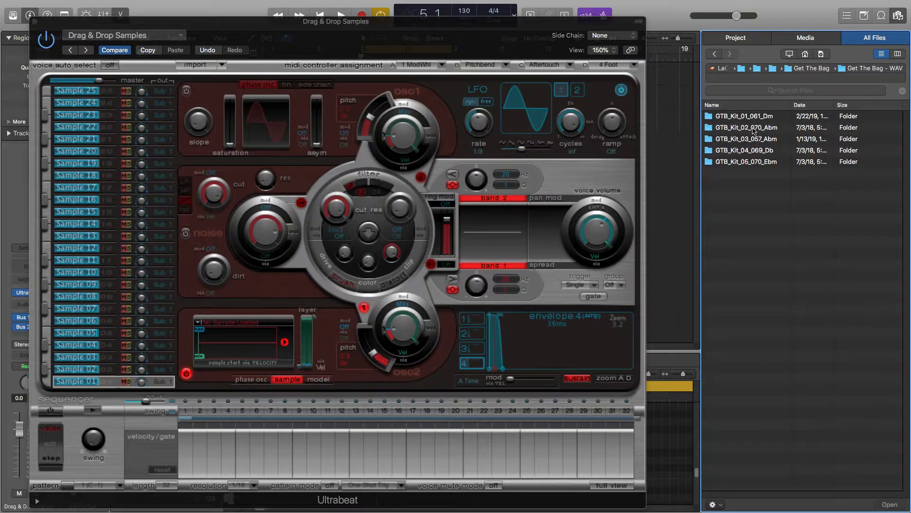
double_click(754, 129)
click(720, 209)
double_click(720, 209)
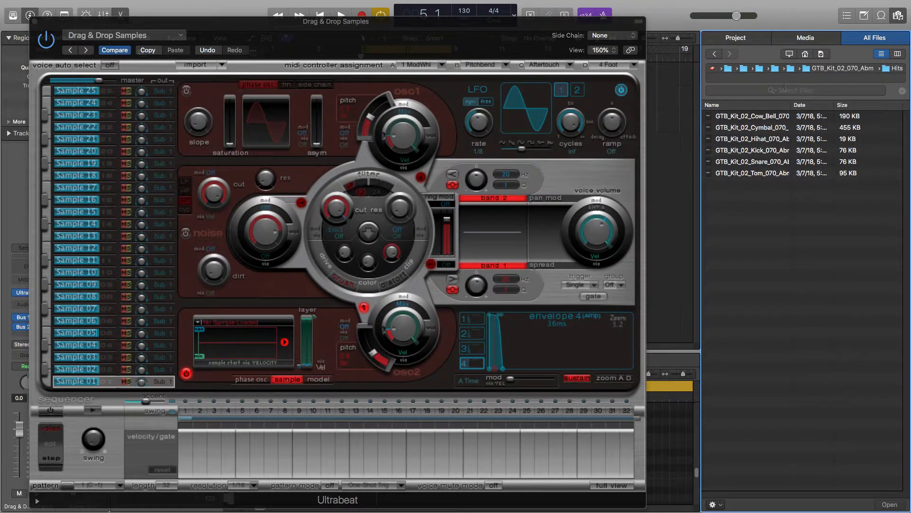
Step: Preview each drum sample in the Hits folder, from Cow Bell down to Tom
click(763, 119)
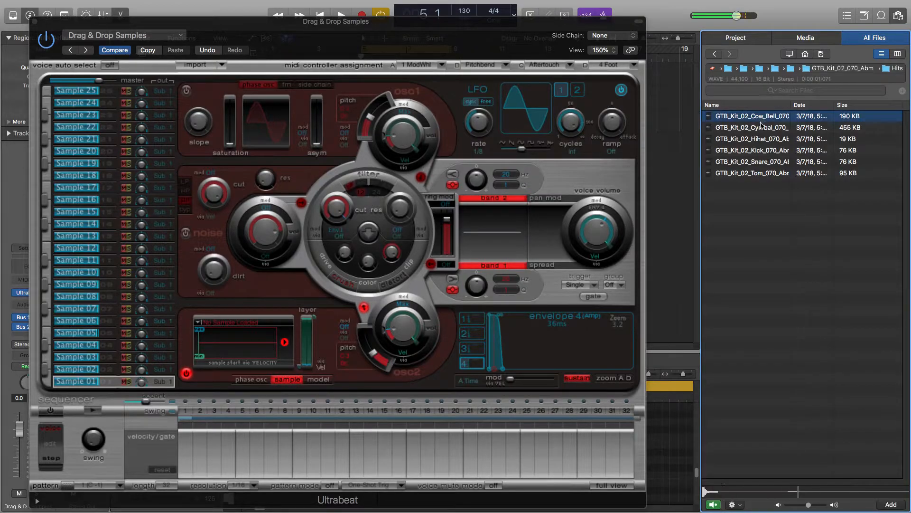
click(761, 129)
click(761, 140)
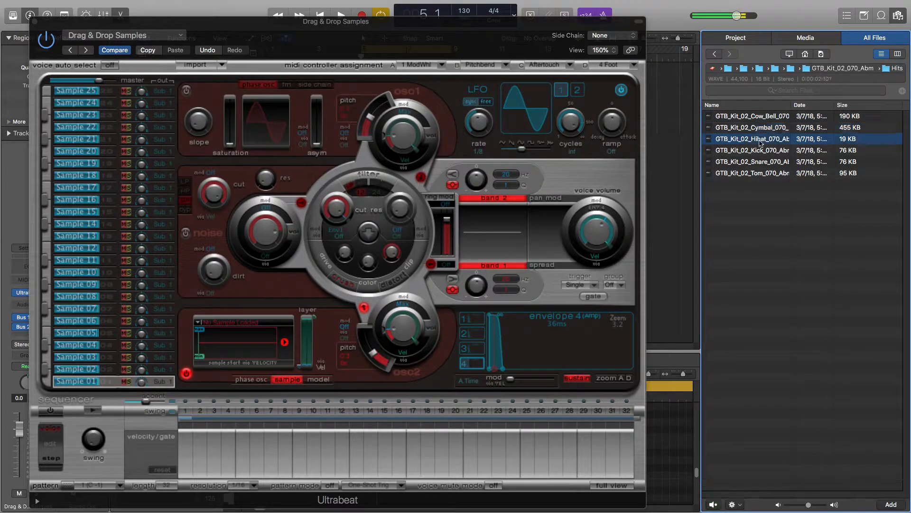
click(758, 152)
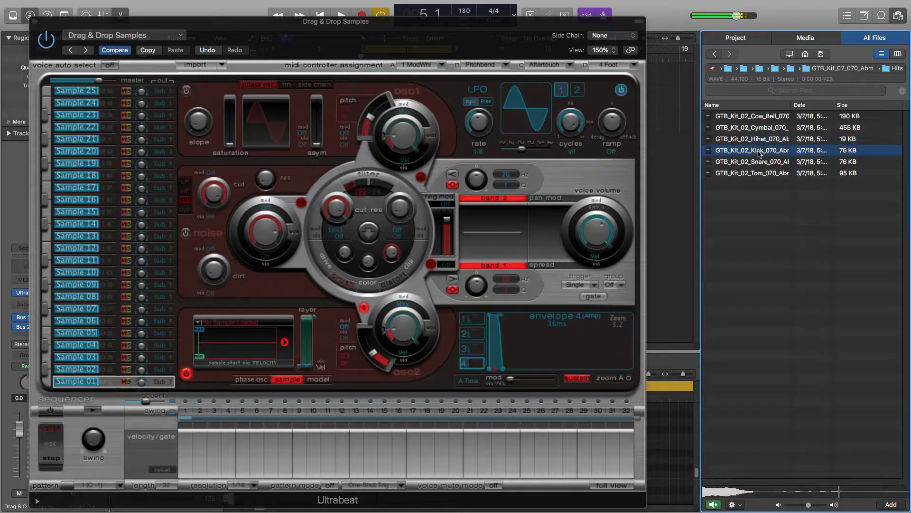
click(760, 163)
click(760, 174)
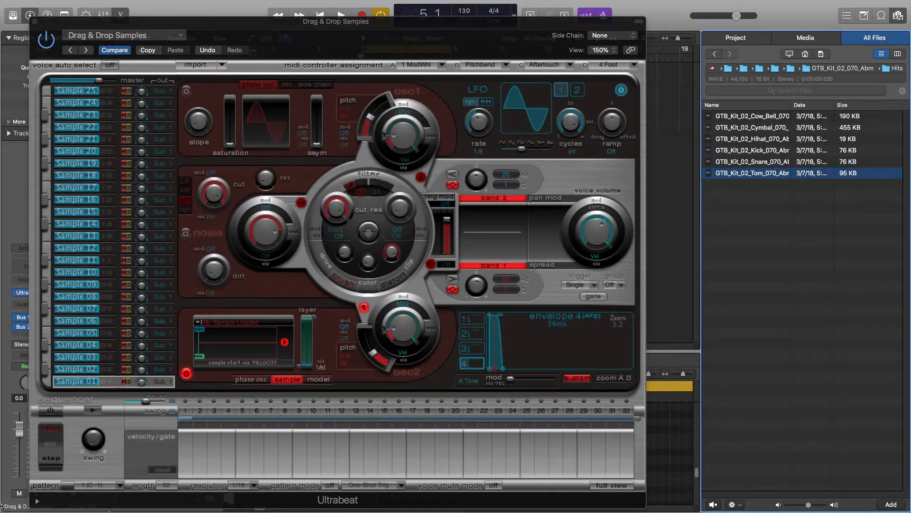
Step: Load the GTB_Kit_02_Kick sample into the Sample 01 voice and rename that voice kick
click(93, 387)
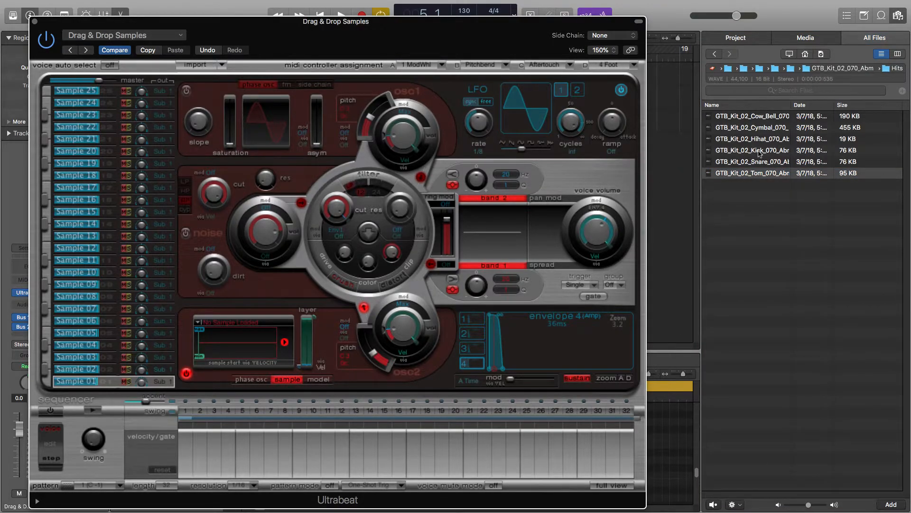
drag(758, 151, 236, 352)
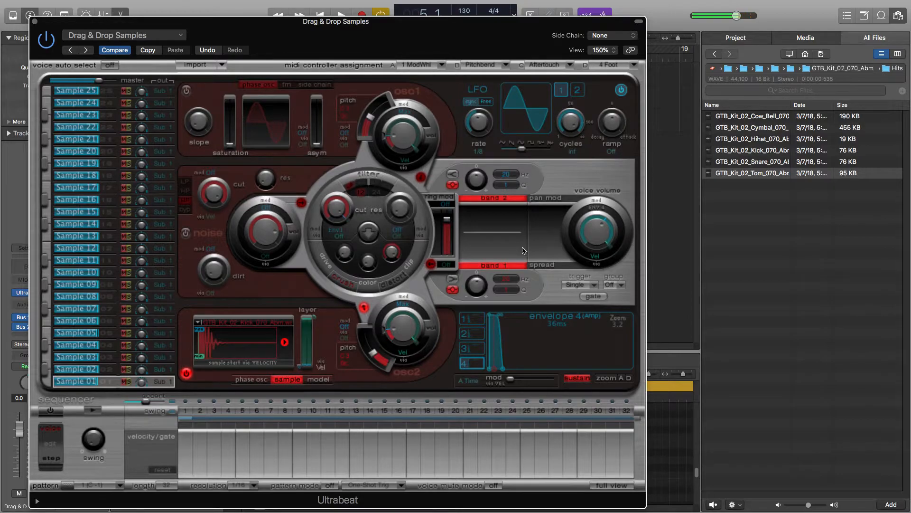
drag(599, 233, 598, 252)
drag(588, 234, 586, 213)
drag(96, 379, 85, 384)
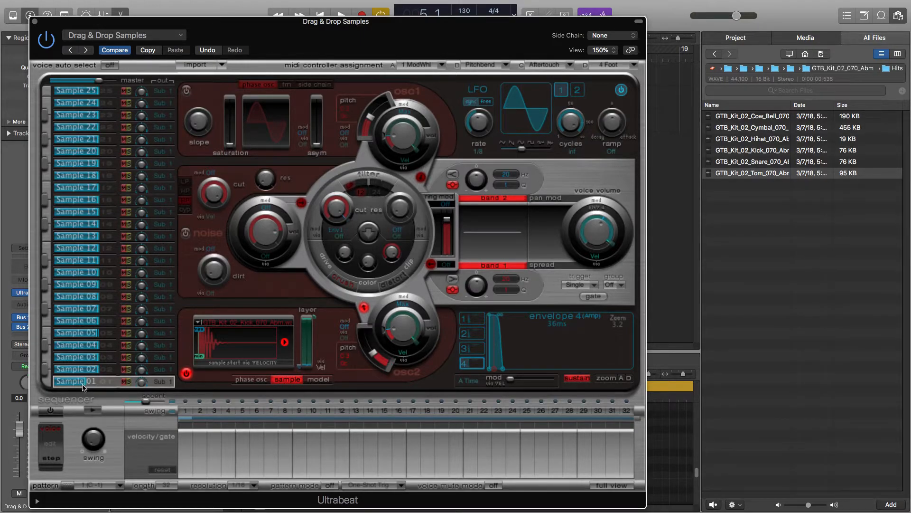
double_click(76, 382)
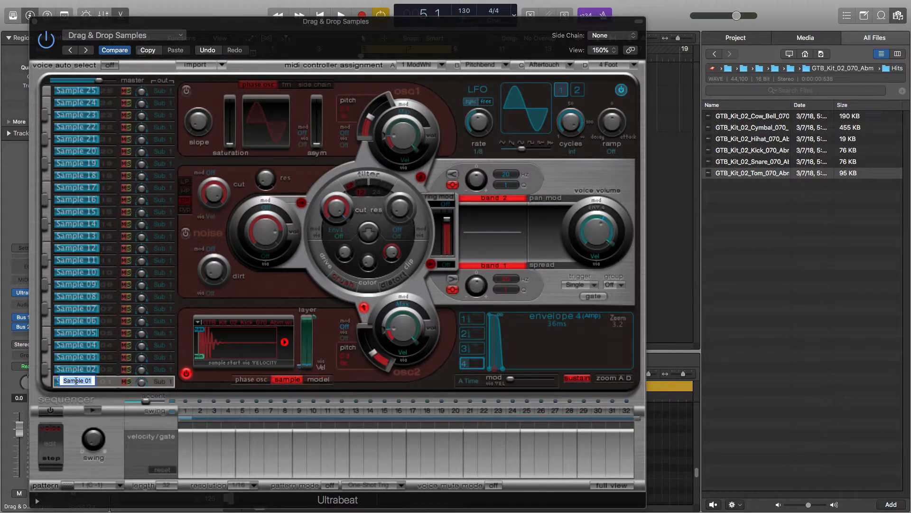
text(kick)
key(Return)
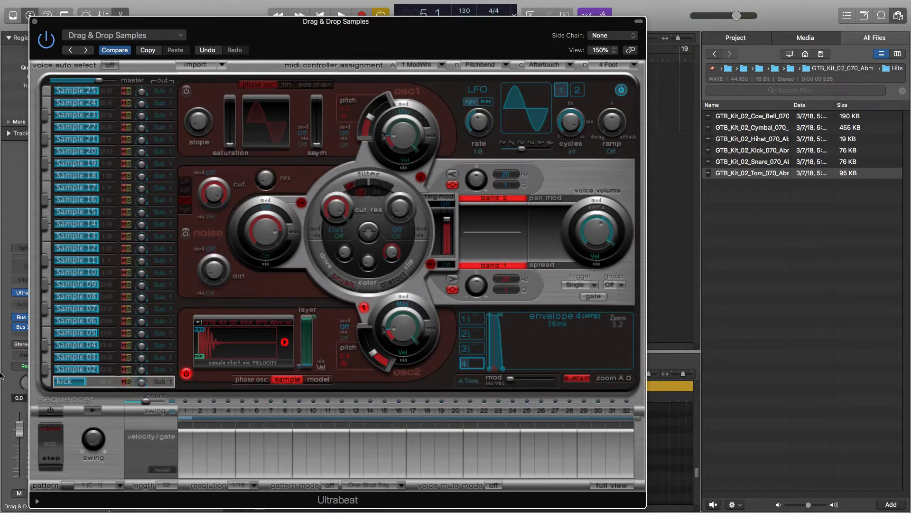
Step: Load the GTB_Kit_02_Snare sample into the Sample 02 voice and rename it snare
click(76, 369)
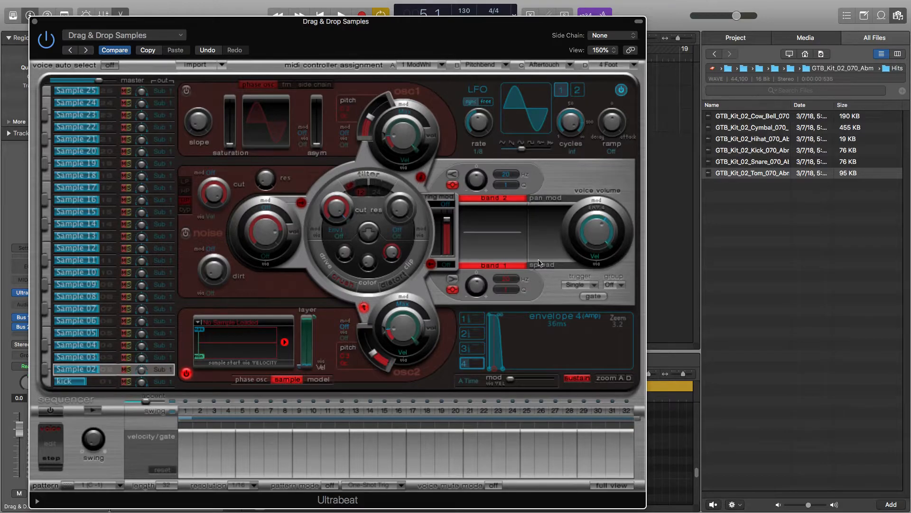
drag(772, 162, 242, 346)
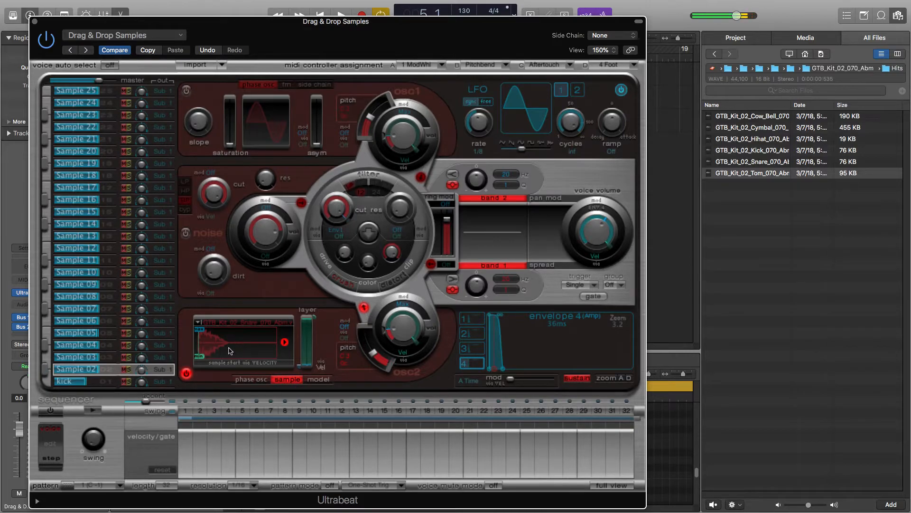
drag(97, 373, 80, 377)
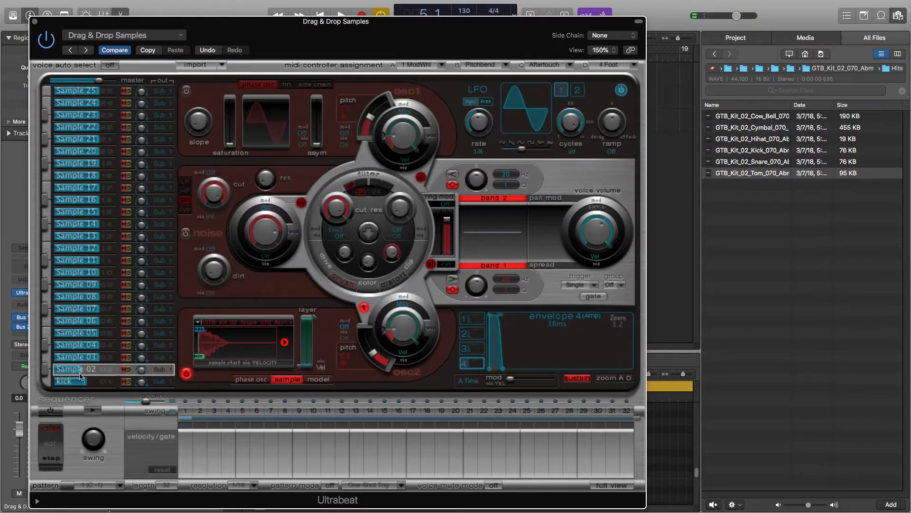
double_click(65, 371)
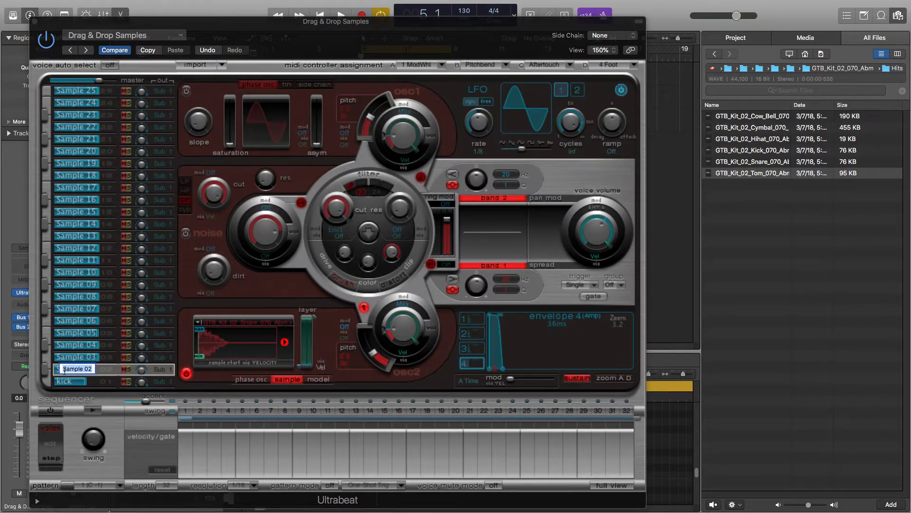
text(snare)
key(Return)
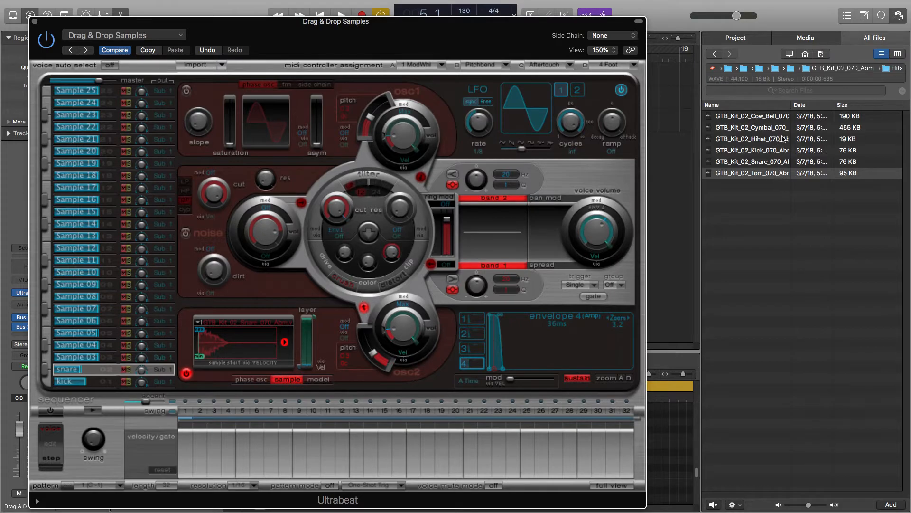
Step: Load the GTB_Kit_02_Hihat sample into the Sample 25 voice and rename it hat
drag(761, 142, 89, 98)
click(100, 92)
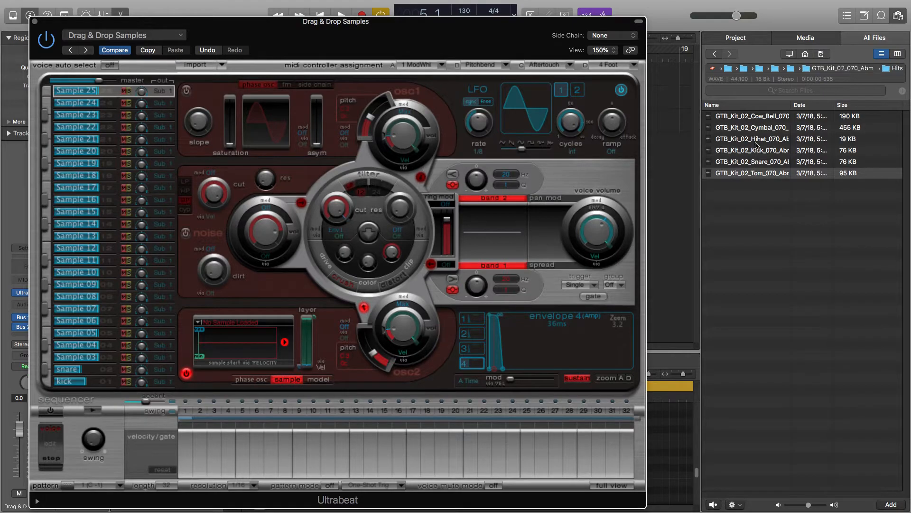
drag(752, 142, 235, 345)
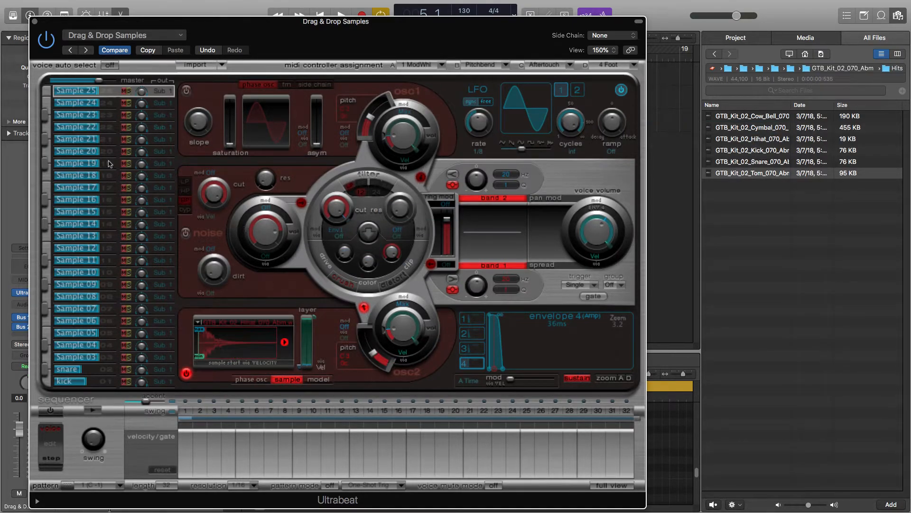
double_click(69, 91)
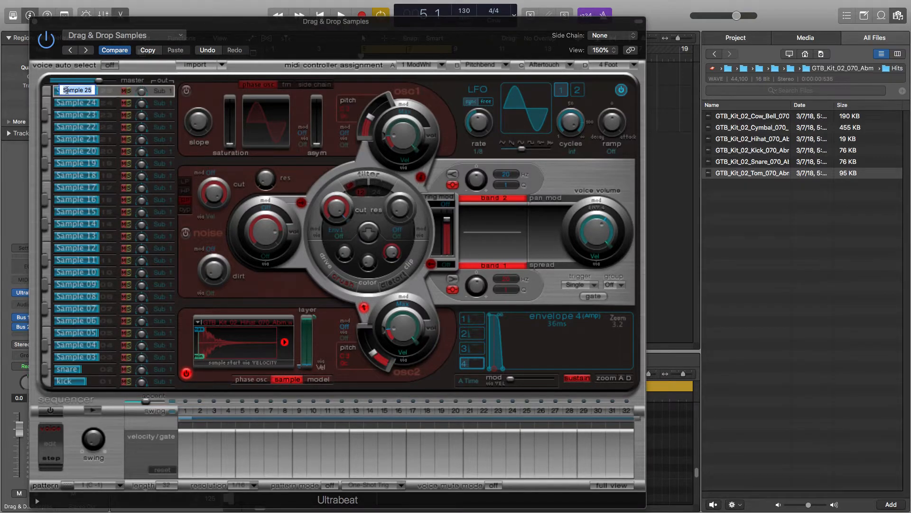
text(hat)
key(Return)
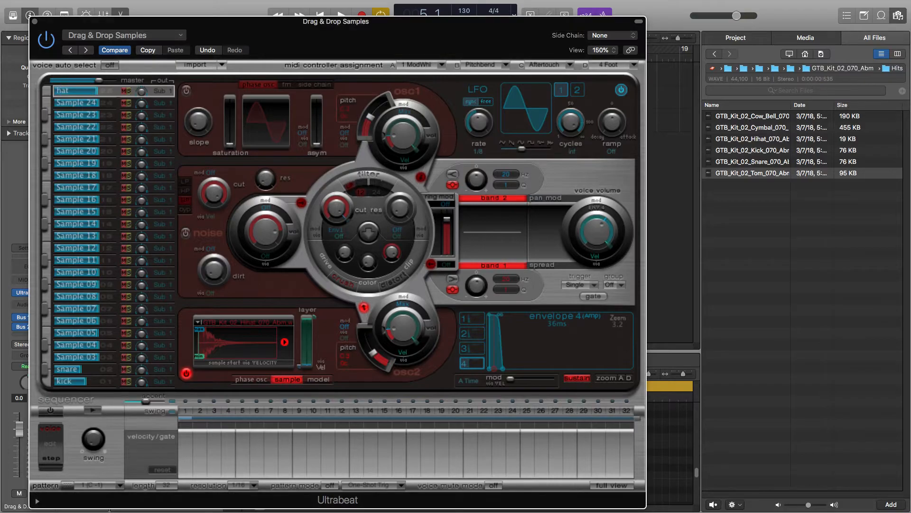
Step: Load the GTB_Kit_02_Tom sample into the Sample 03 voice and rename it tom
click(85, 358)
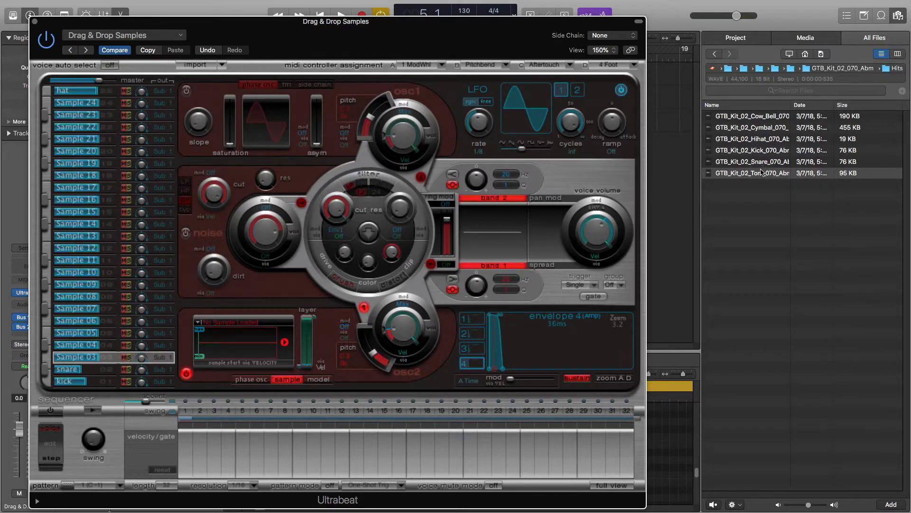
drag(756, 175, 243, 345)
double_click(84, 358)
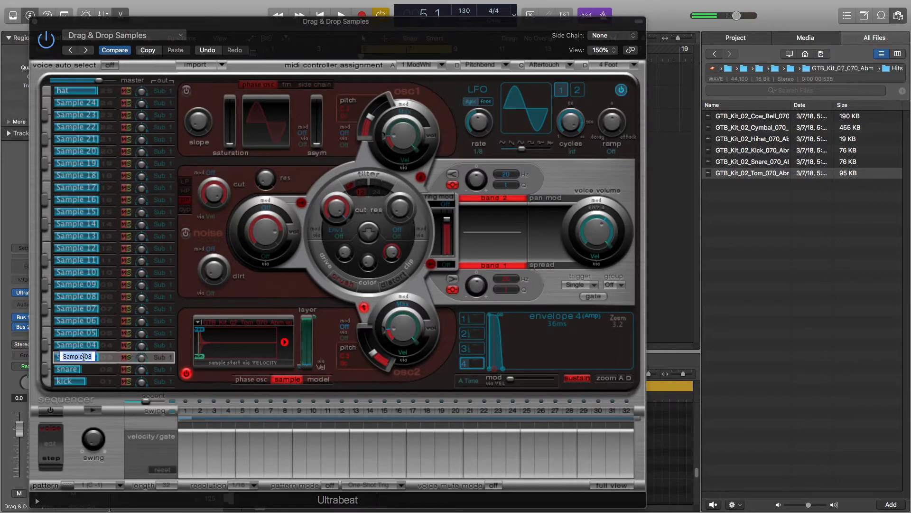
text(tom)
key(Return)
Step: Load the GTB_Kit_02_Cymbal sample into the Sample 04 voice and rename it cymble
click(76, 345)
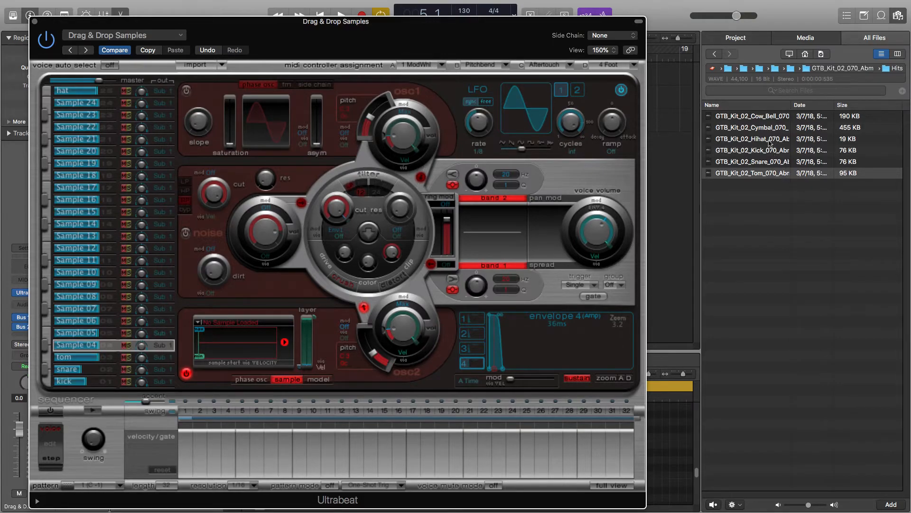
drag(765, 131, 252, 352)
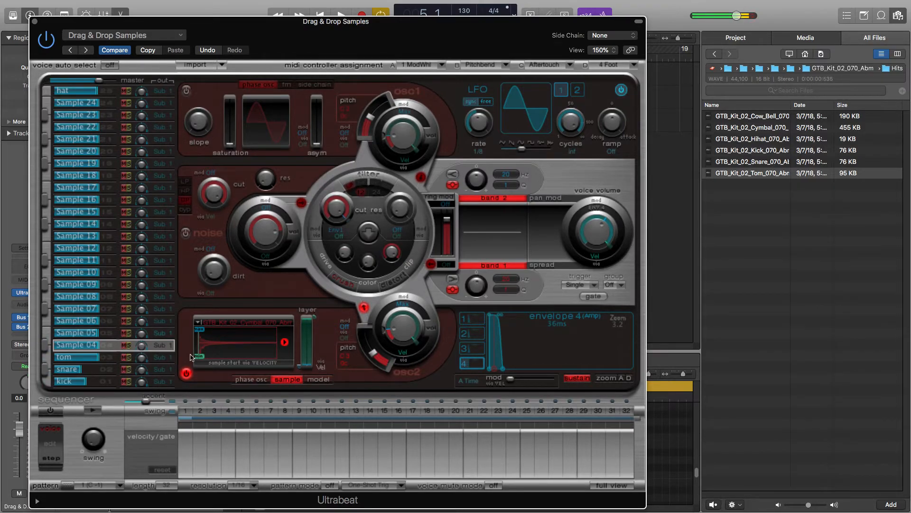
double_click(70, 345)
text(cym)
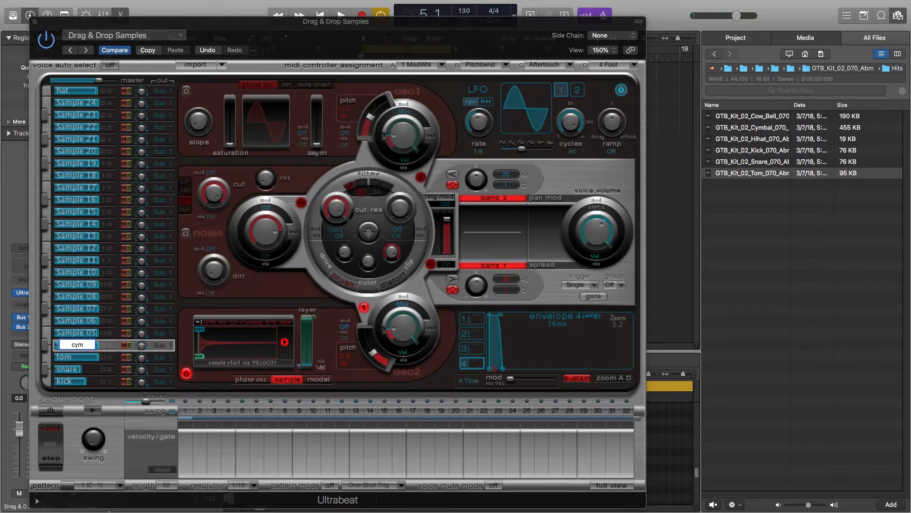
text(ble)
key(Return)
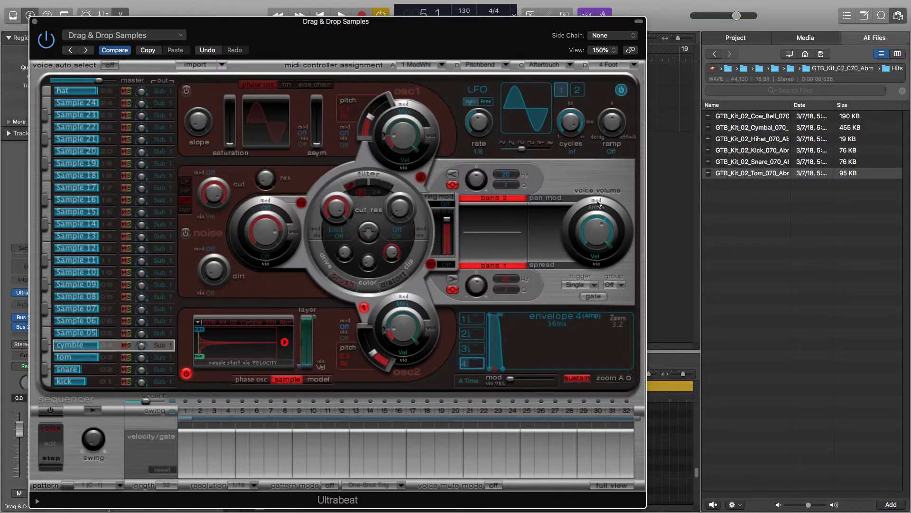
Step: Load the GTB_Kit_02_Cow_Bell sample into the Sample 05 voice and rename it cow bell
click(90, 333)
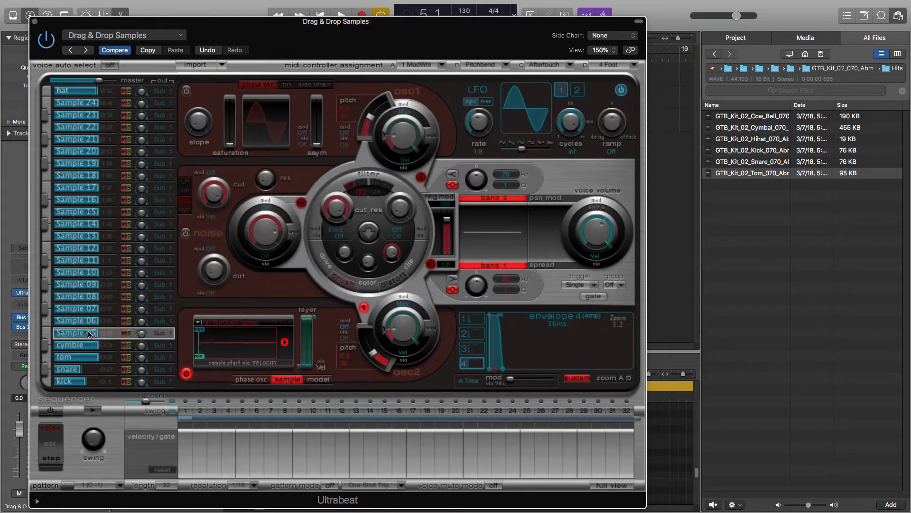
drag(763, 117, 241, 350)
double_click(76, 335)
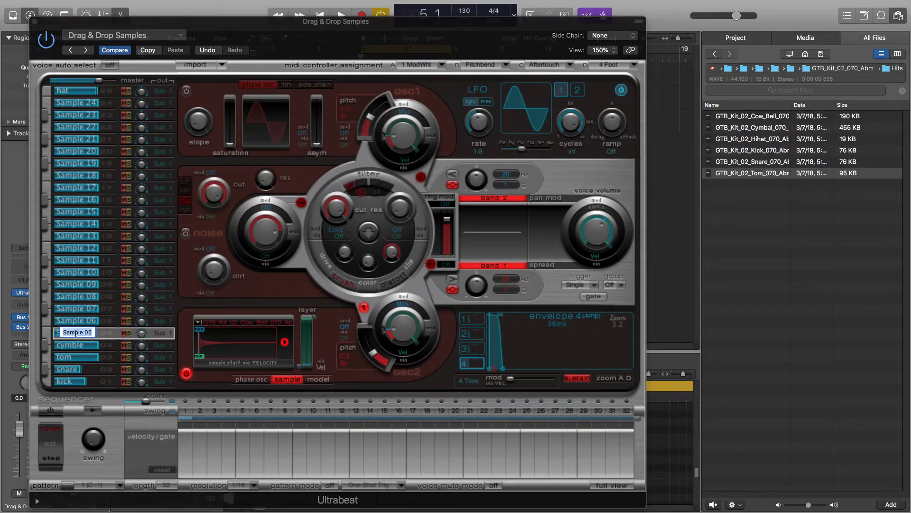
text(cow bw)
key(BackSpace)
text(ell)
key(Return)
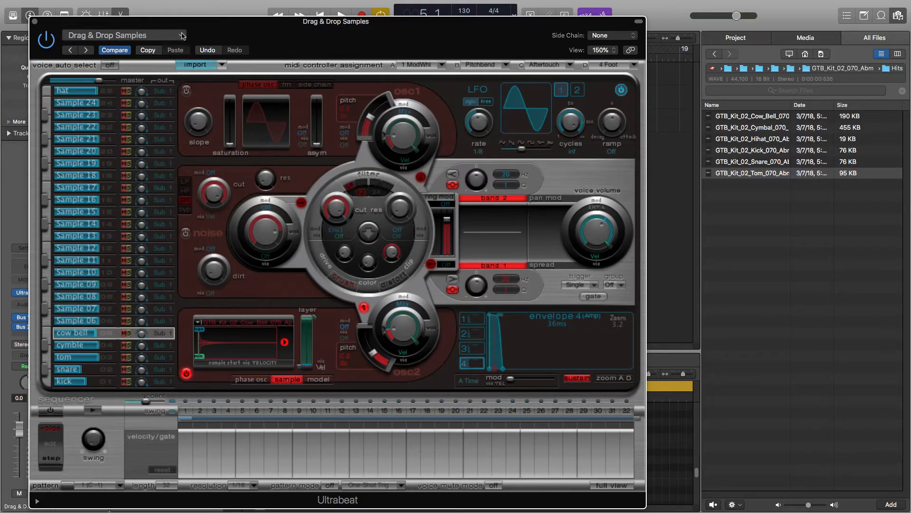
click(182, 36)
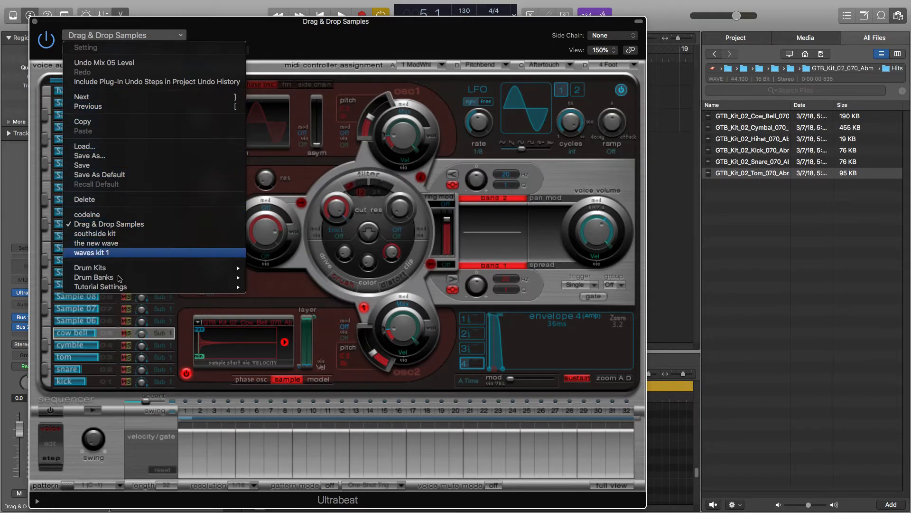
mouse_move(122, 267)
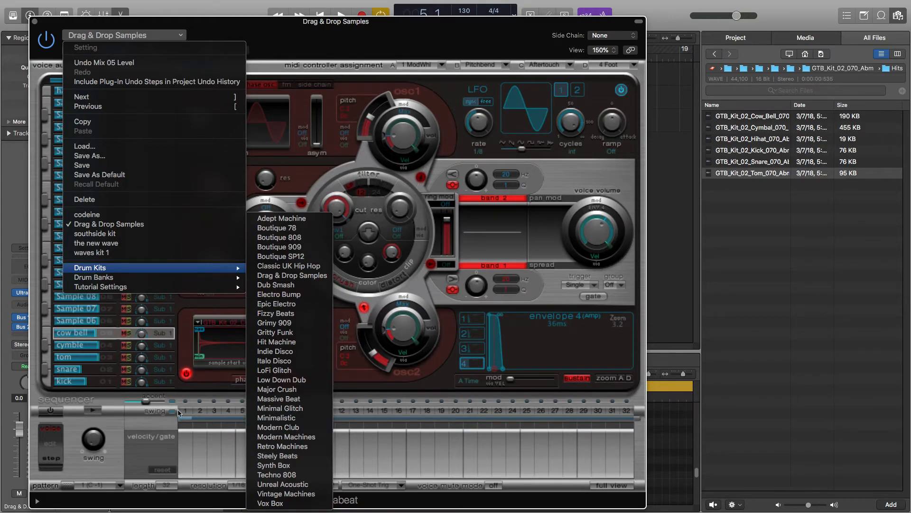
mouse_move(147, 282)
click(311, 38)
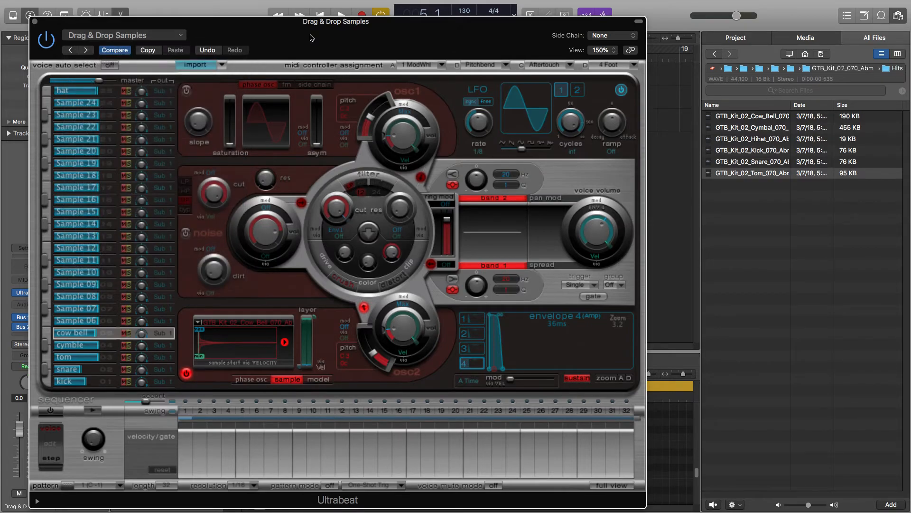
Step: Move the Ultrabeat window aside and play back the project to audition the kit
drag(420, 47, 555, 189)
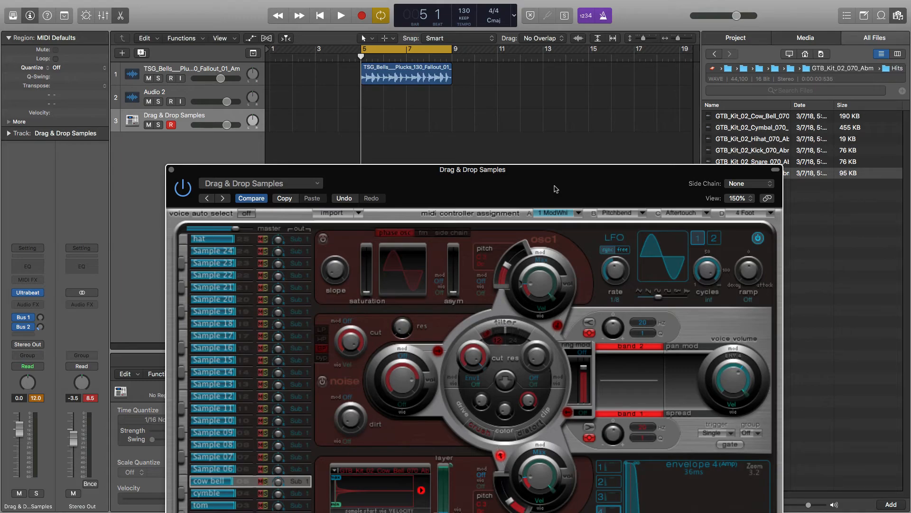
key(space)
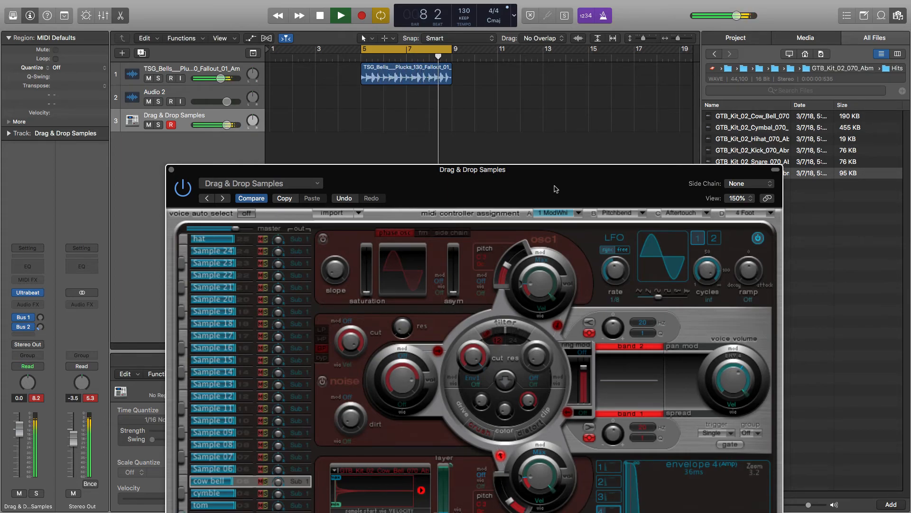
key(space)
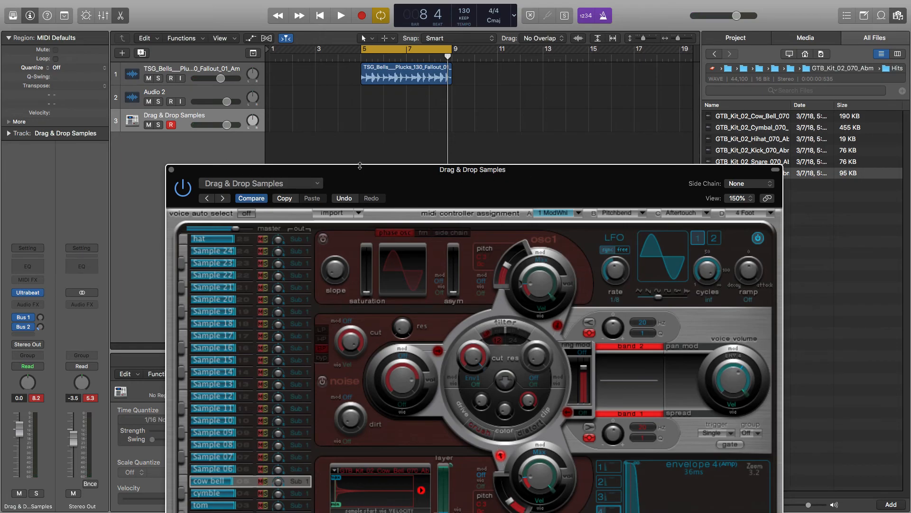
drag(381, 176, 306, 53)
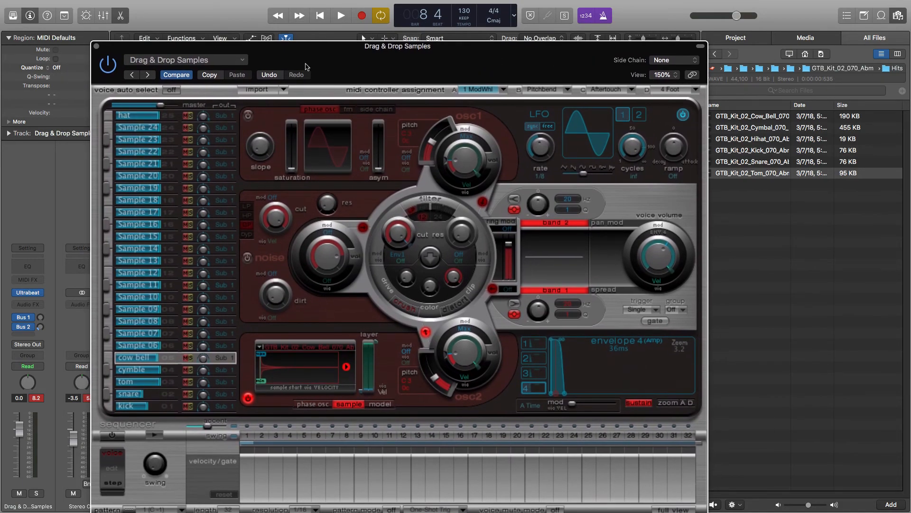
drag(307, 66, 309, 108)
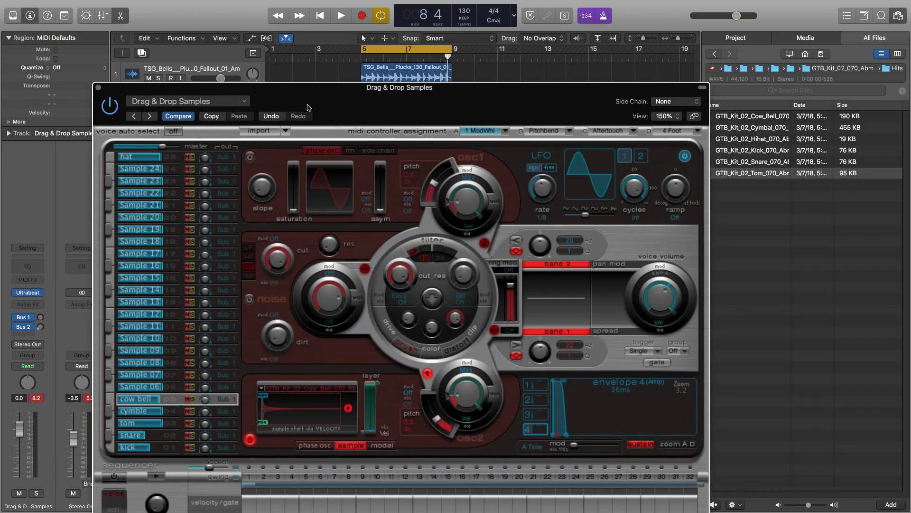
drag(308, 108, 288, 141)
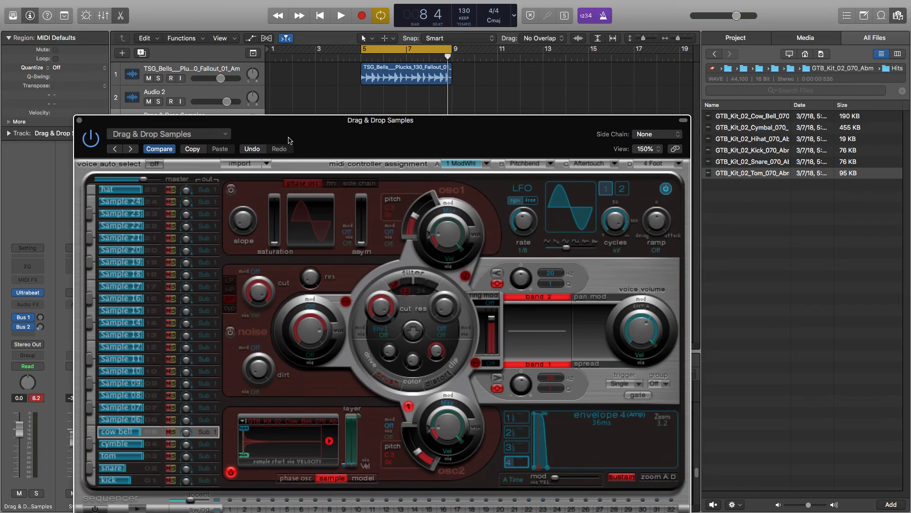
drag(286, 143, 287, 119)
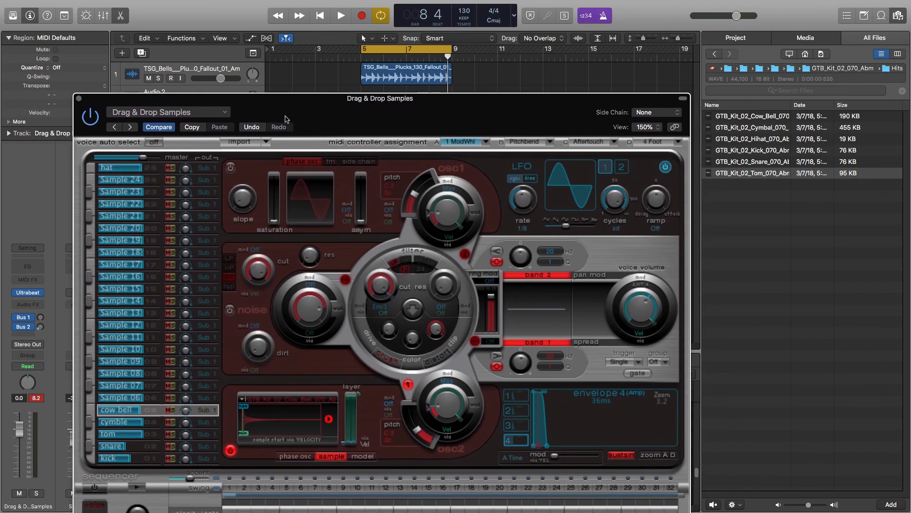